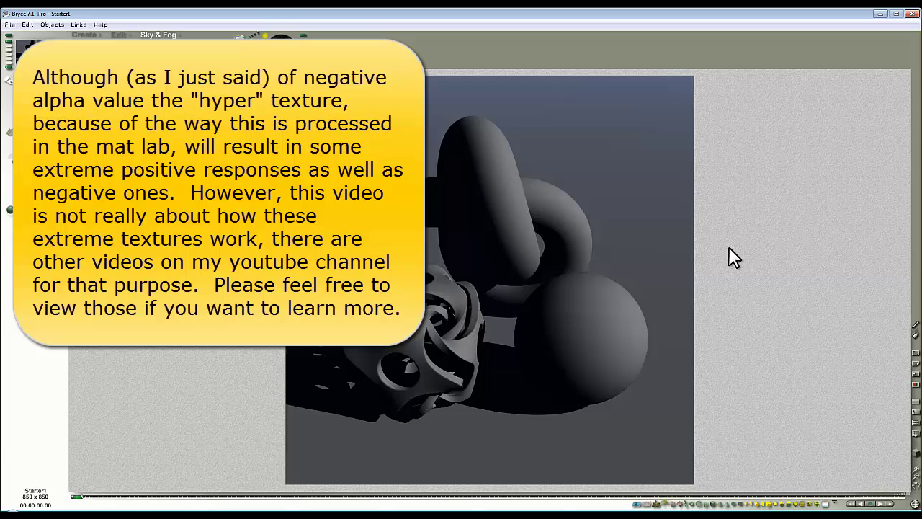
Clear the render so the scene returns to the wireframe view.
left_click(651, 297)
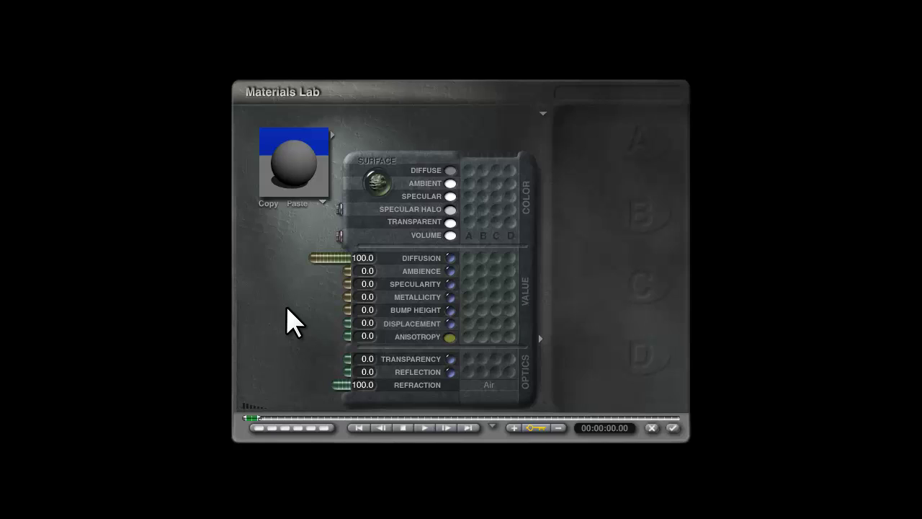
Drive reflection from texture A and load the Basic CheckBlue texture into that slot.
left_click(468, 374)
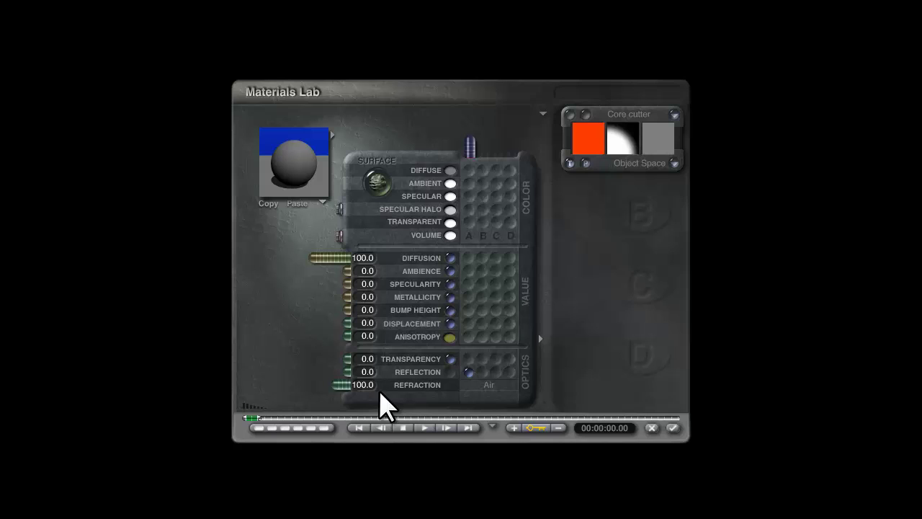
left_click(629, 130)
scroll(301, 303, "down", 2)
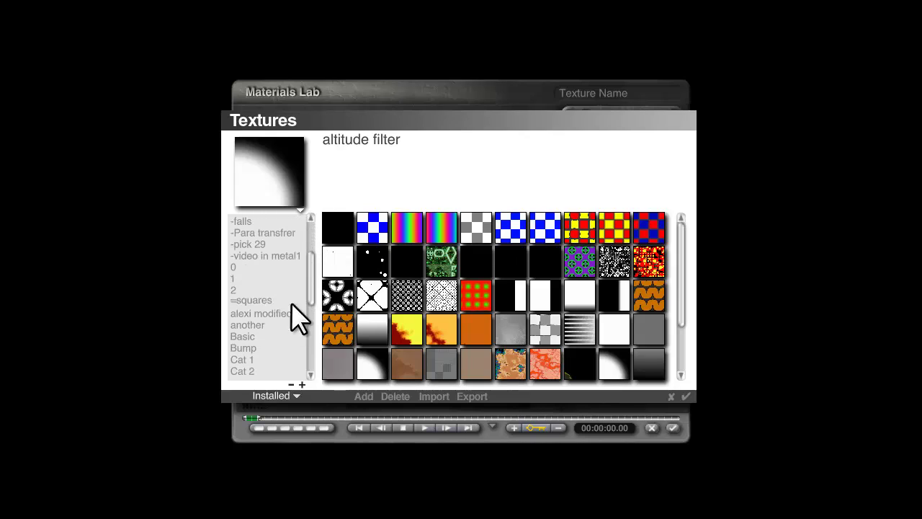
left_click(249, 336)
left_click(580, 295)
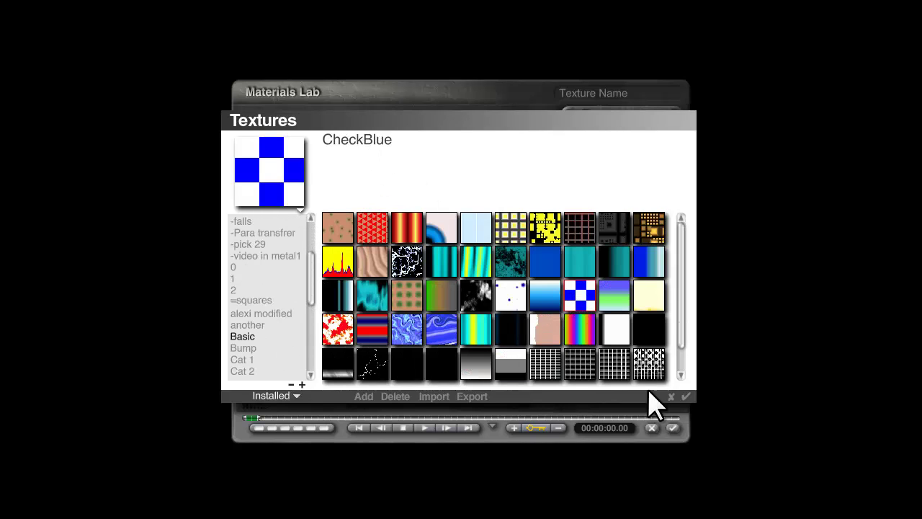
left_click(686, 397)
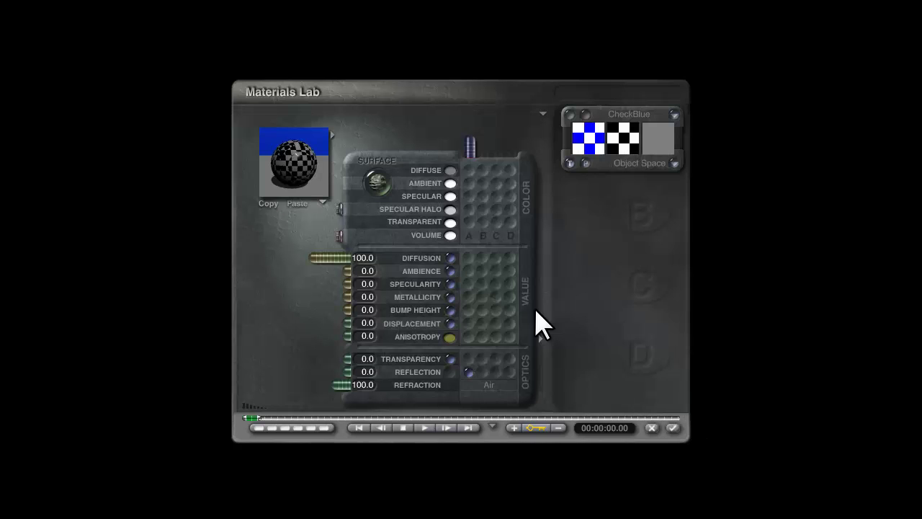
Open texture A's component editor and review component 1's filter, phase and noise settings.
left_click(585, 115)
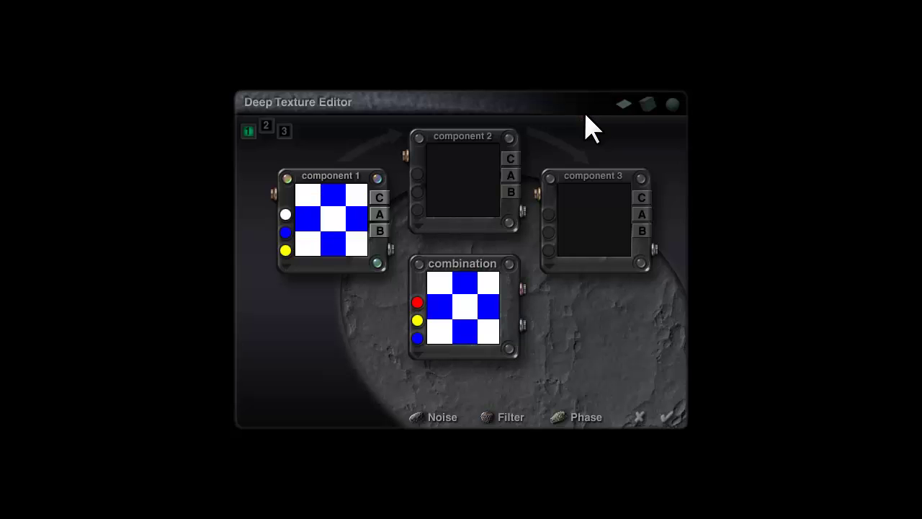
left_click(376, 178)
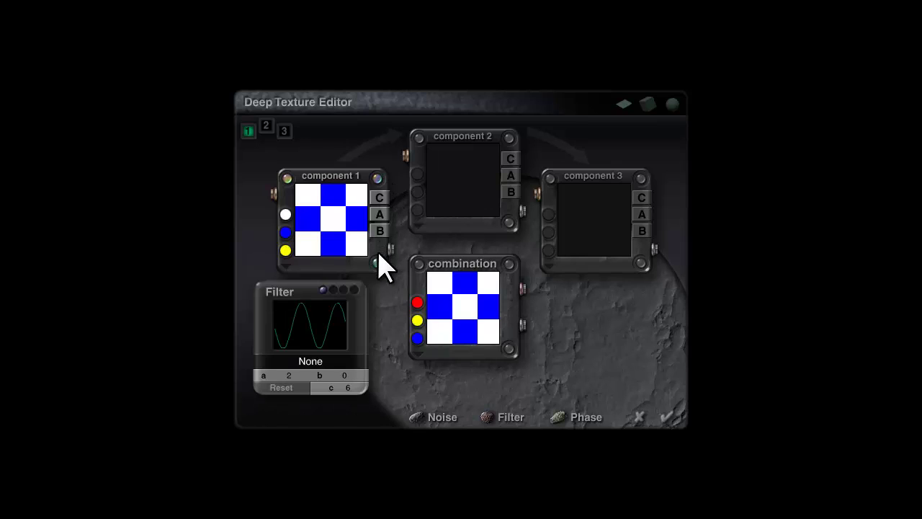
left_click(373, 261)
left_click(288, 179)
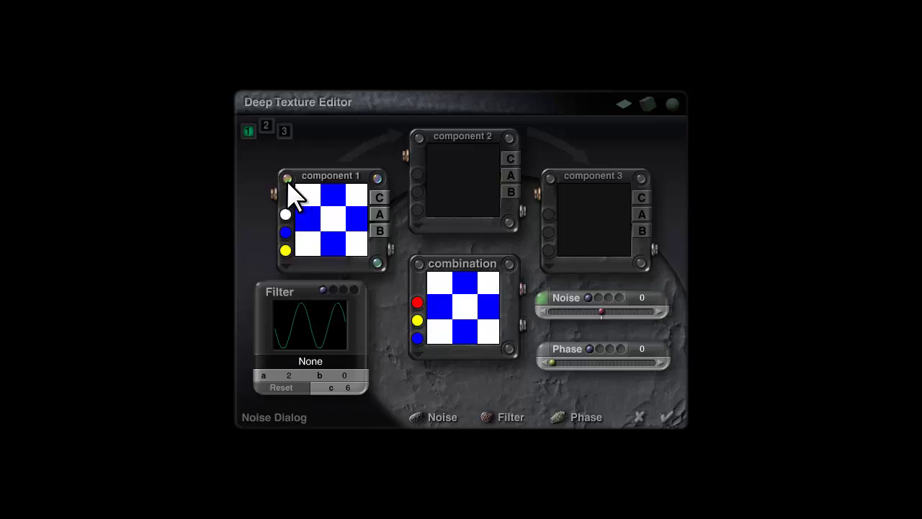
Set component 1's noise to Distance Squared, Minimum mode, 1 octave, frequency -1.
left_click(542, 300)
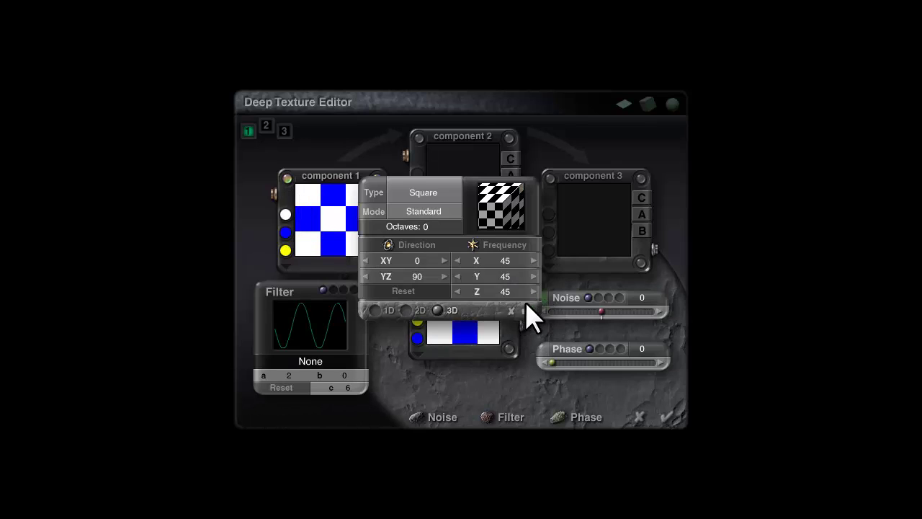
left_click(428, 196)
left_click(479, 4)
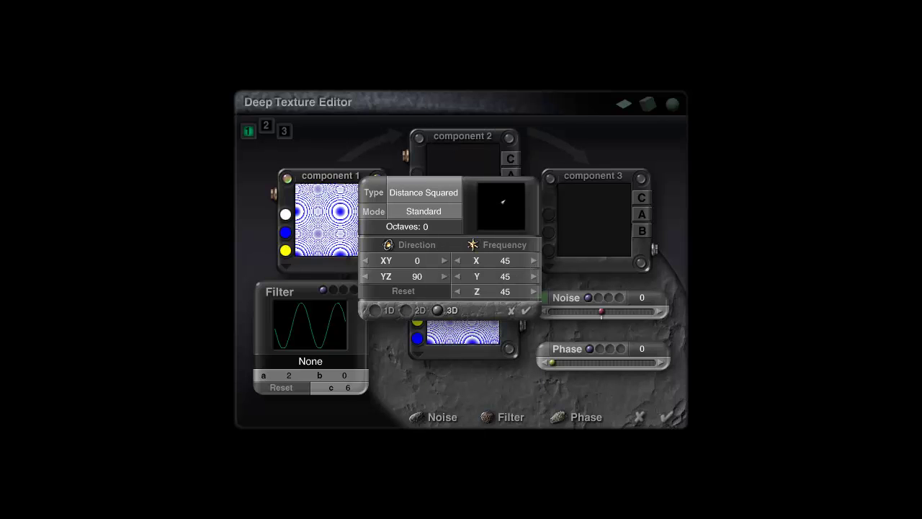
left_click(427, 211)
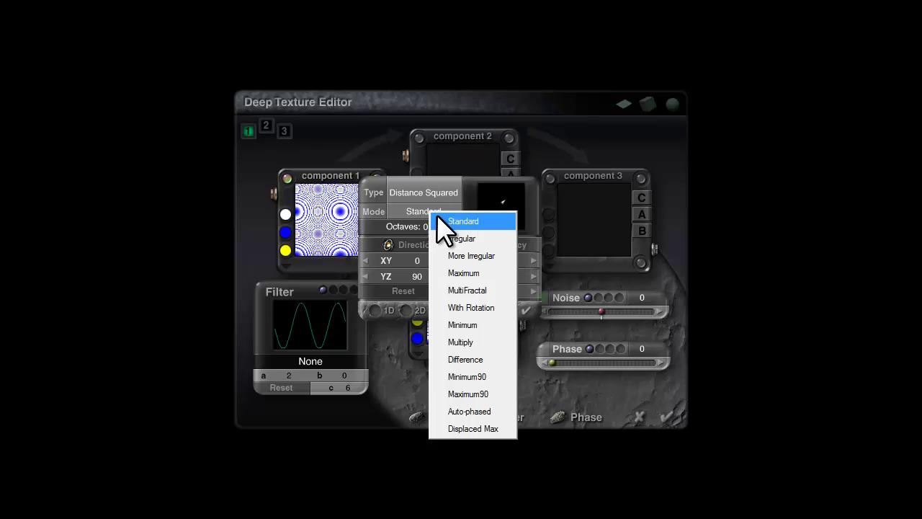
left_click(465, 325)
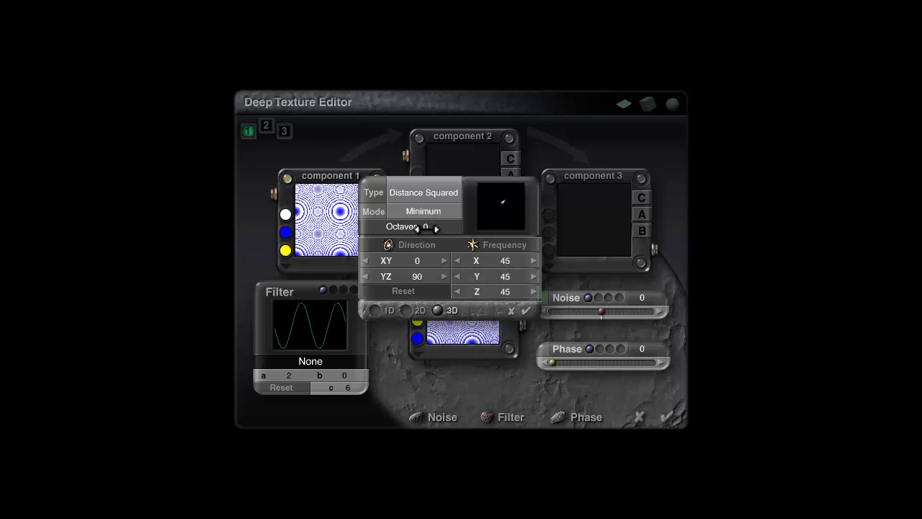
left_click_drag(429, 229, 431, 229)
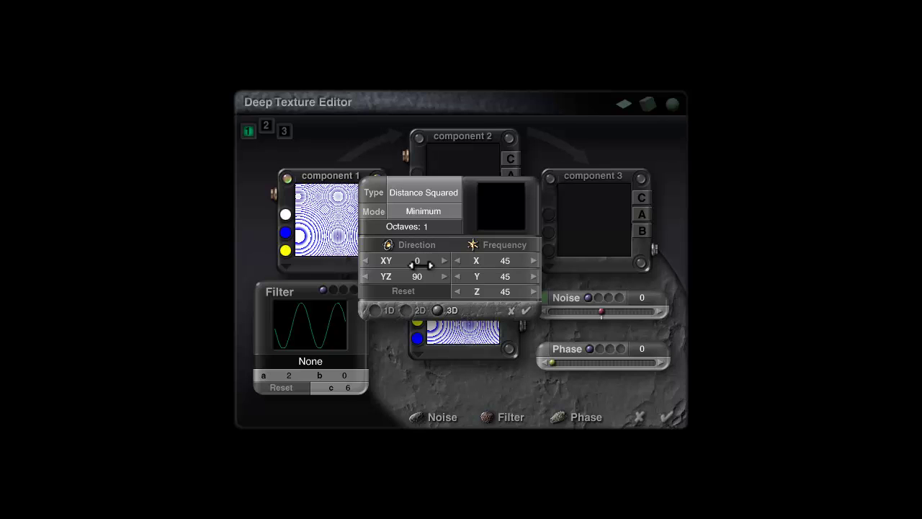
left_click_drag(469, 245, 472, 244)
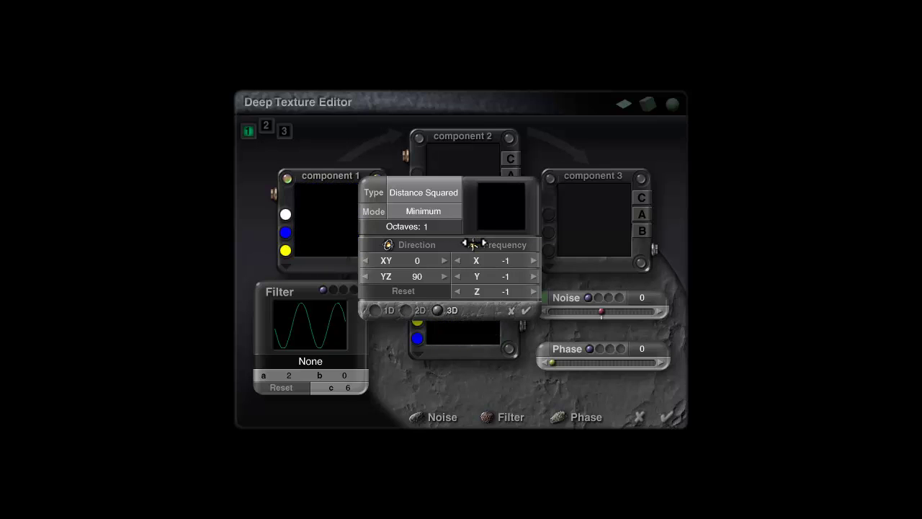
left_click(525, 311)
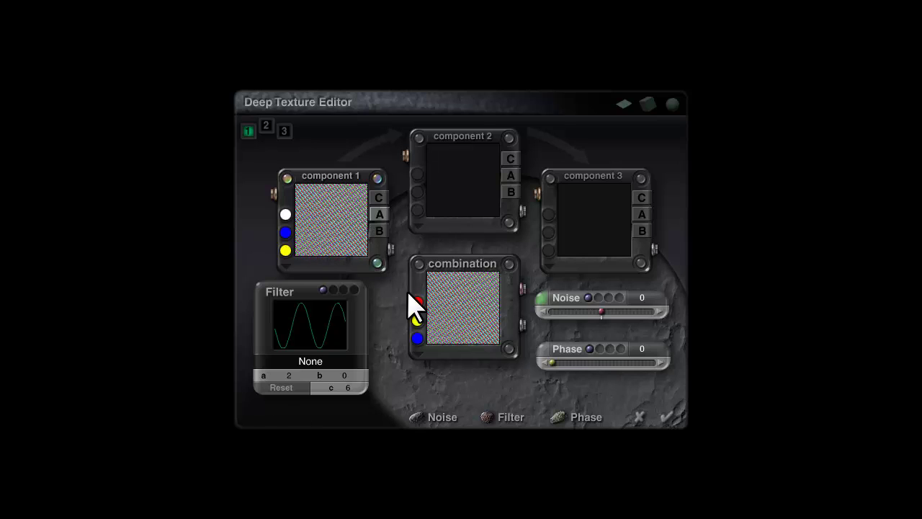
Recheck the noise settings, then accept the edited texture back into Materials Lab.
left_click(542, 298)
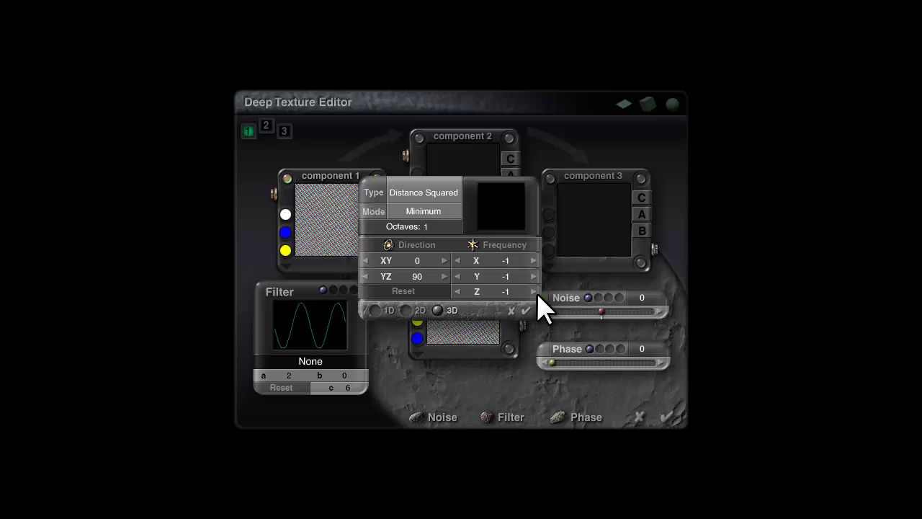
left_click(527, 311)
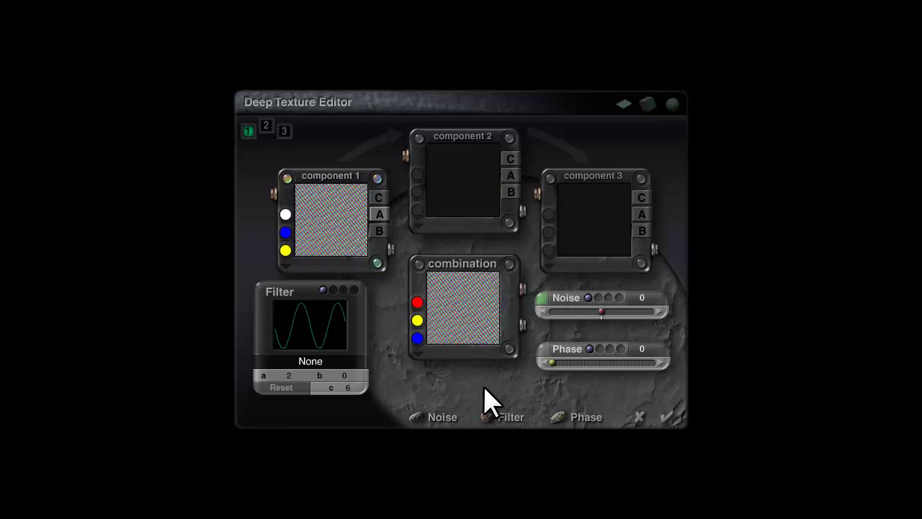
left_click(667, 420)
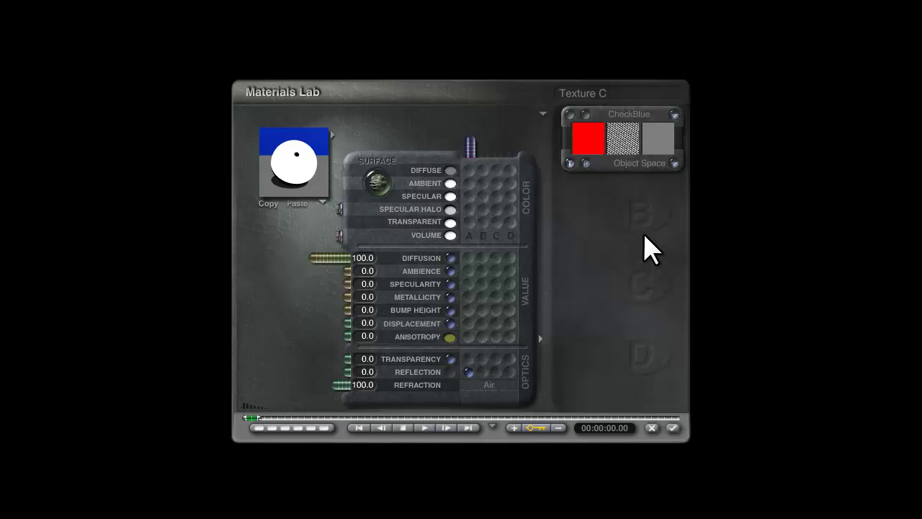
Turn on Alpha Scaling in texture A's Object Space mapping options and set Reflection to 0.0.
left_click(674, 162)
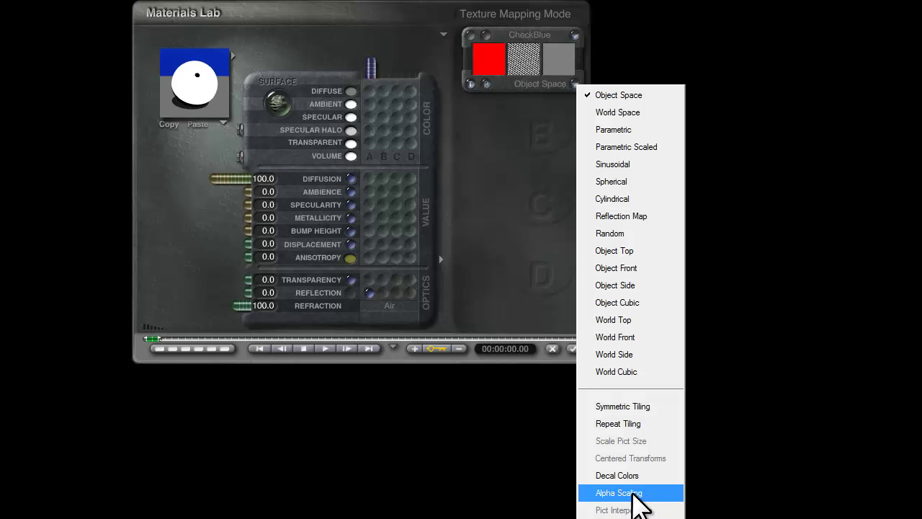
left_click(637, 494)
left_click(574, 84)
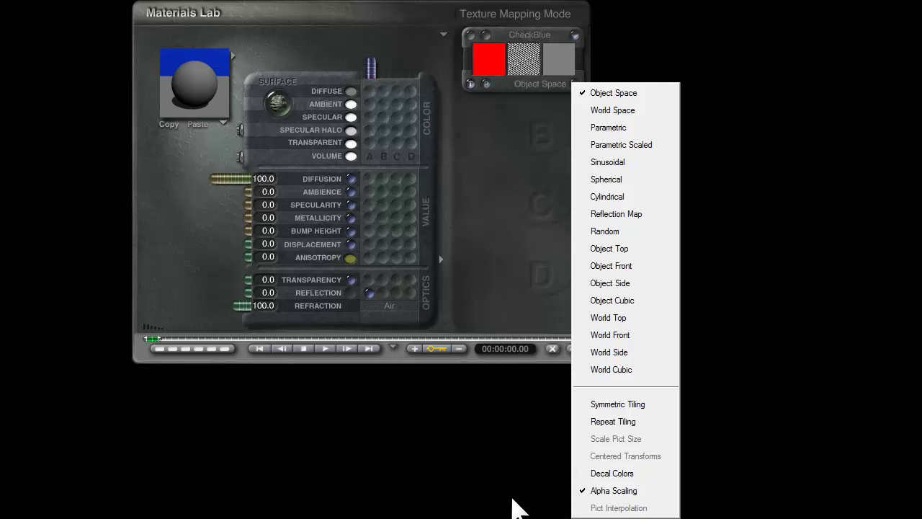
left_click(515, 250)
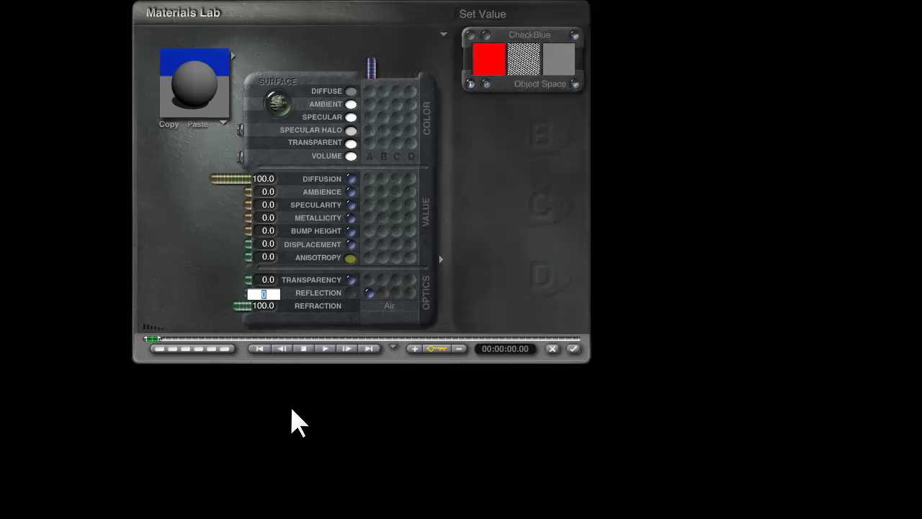
type("0.0")
key("Return")
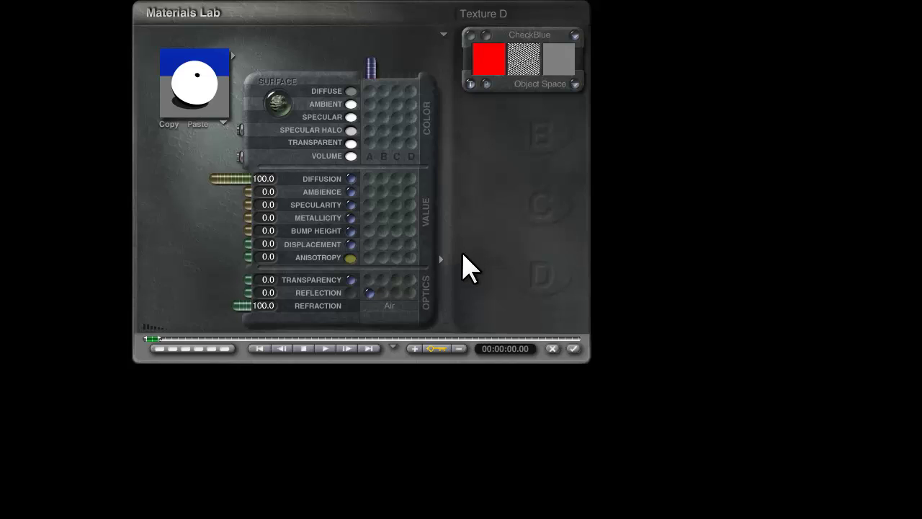
Set diffusion to 0 and make the diffuse colour near-black, RGB 1, 1, 1.
left_click(212, 179)
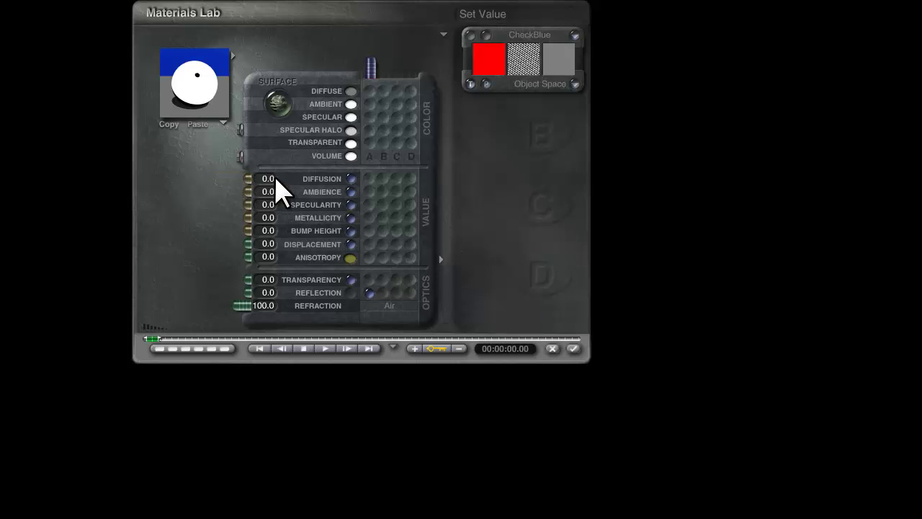
left_click(350, 91)
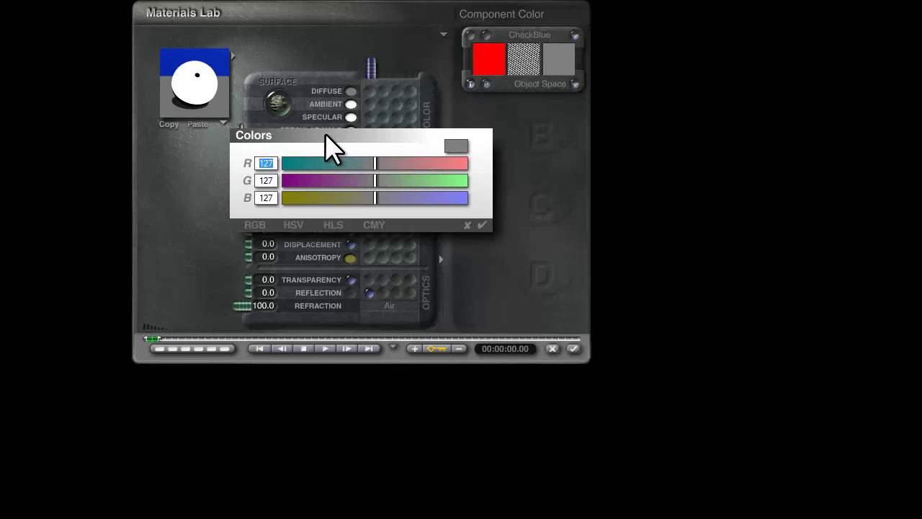
left_click(265, 164)
type("1")
left_click(266, 181)
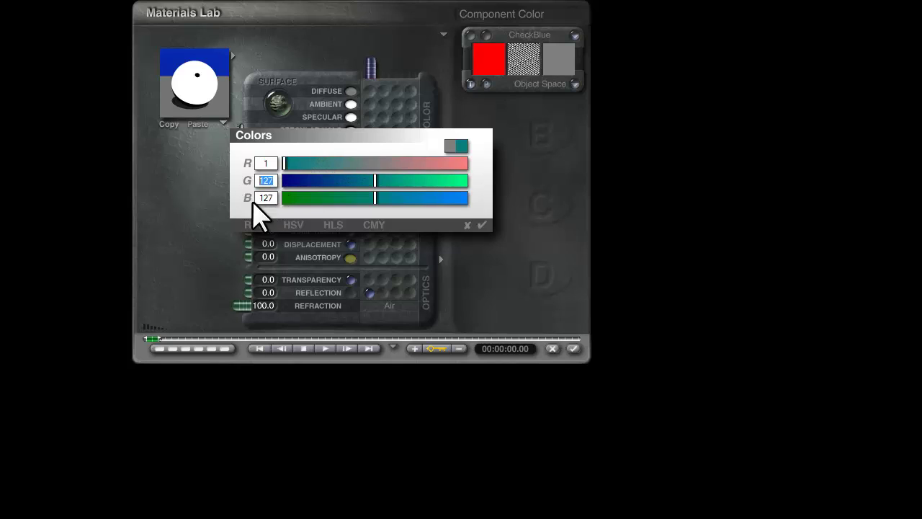
type("1")
left_click(266, 198)
type("1")
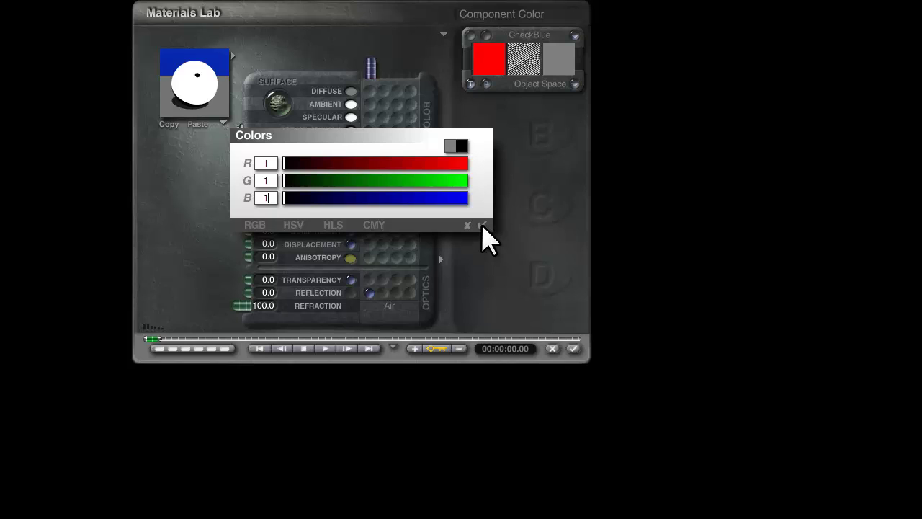
left_click(482, 226)
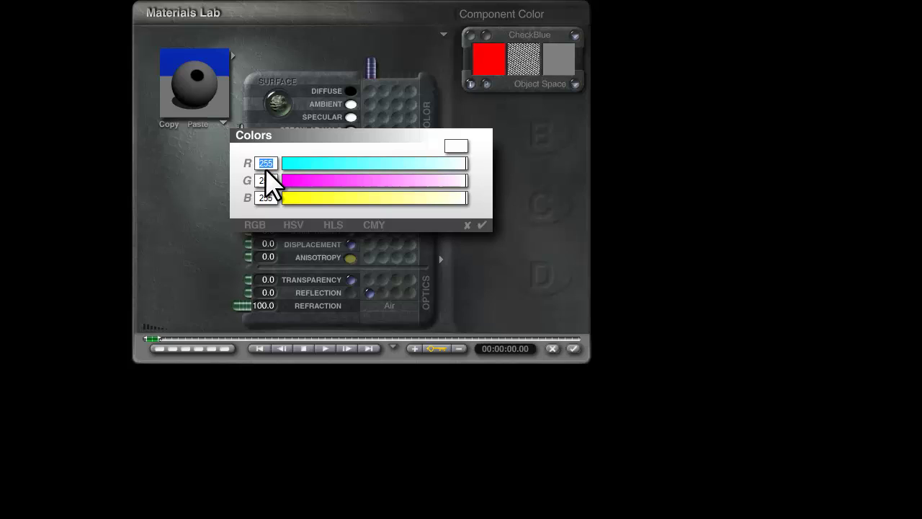
left_click(482, 225)
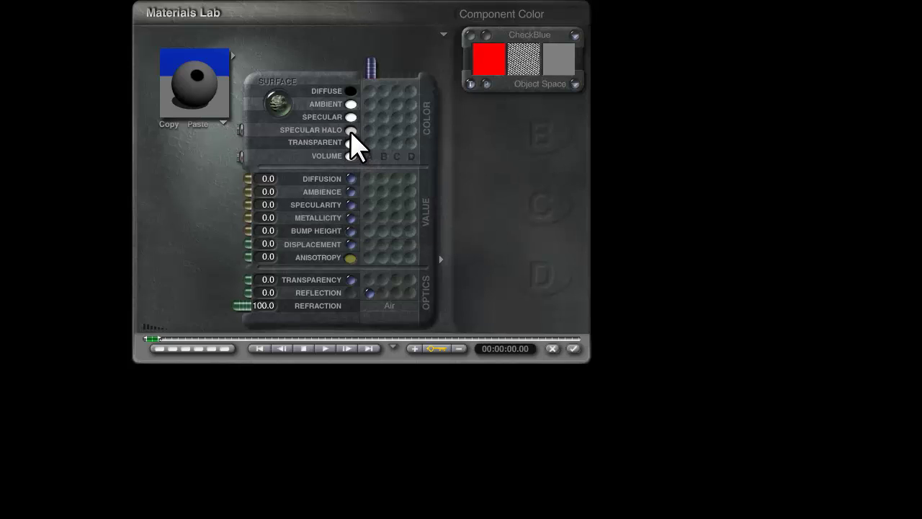
Set the specular halo colour to RGB 254, 254, 254.
left_click(351, 131)
double_click(256, 164)
type("2")
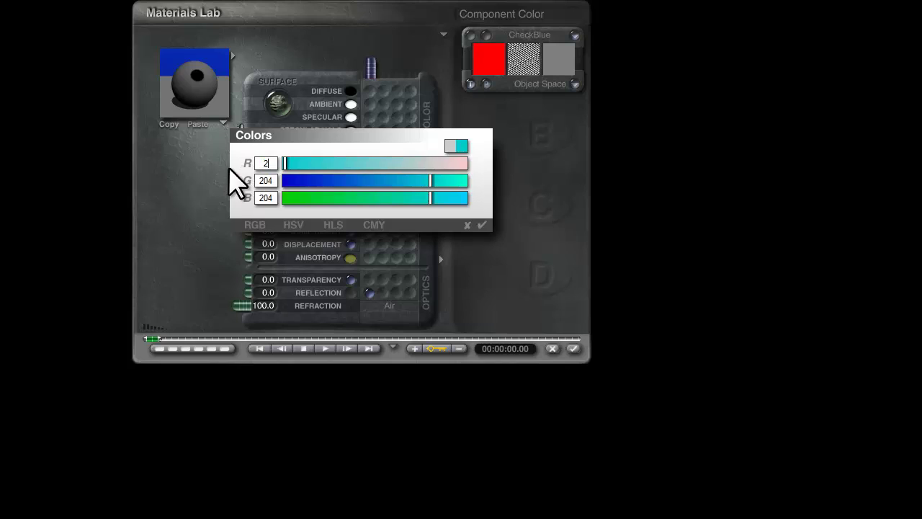
type("54")
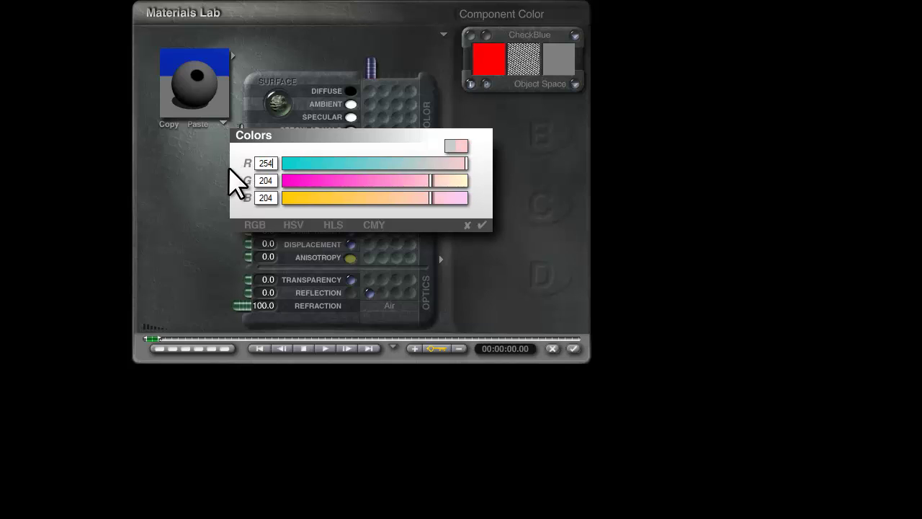
double_click(265, 163)
key("Tab")
type("254")
key("Tab")
type("254")
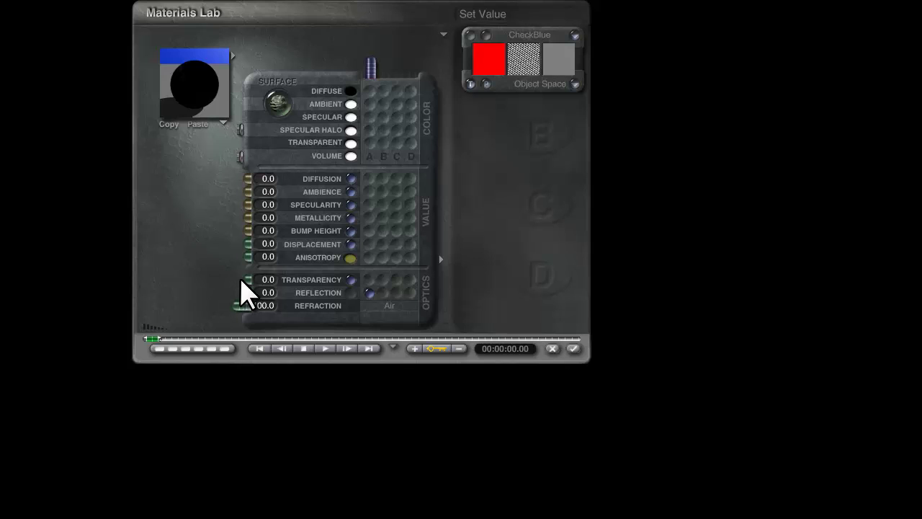
Raise Transparency to 100.0 so the material is fully transparent, with Refraction at 300.0.
left_click_drag(240, 277, 181, 293)
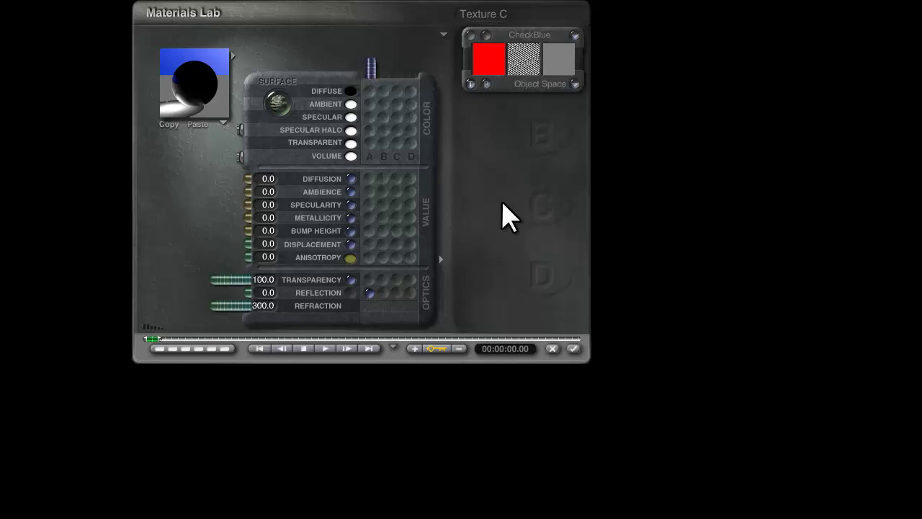
Apply the glass material, render a test preview of the scene, and bring up Sky Lab.
left_click(574, 349)
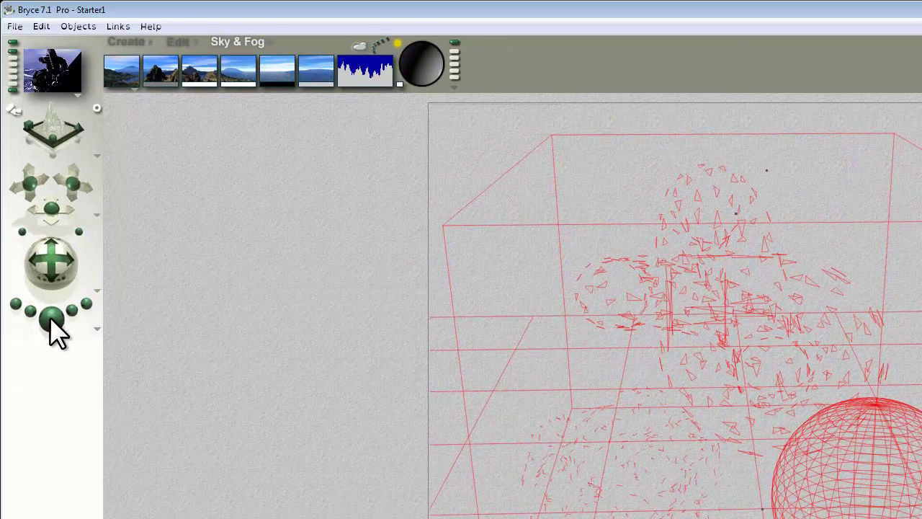
left_click(51, 317)
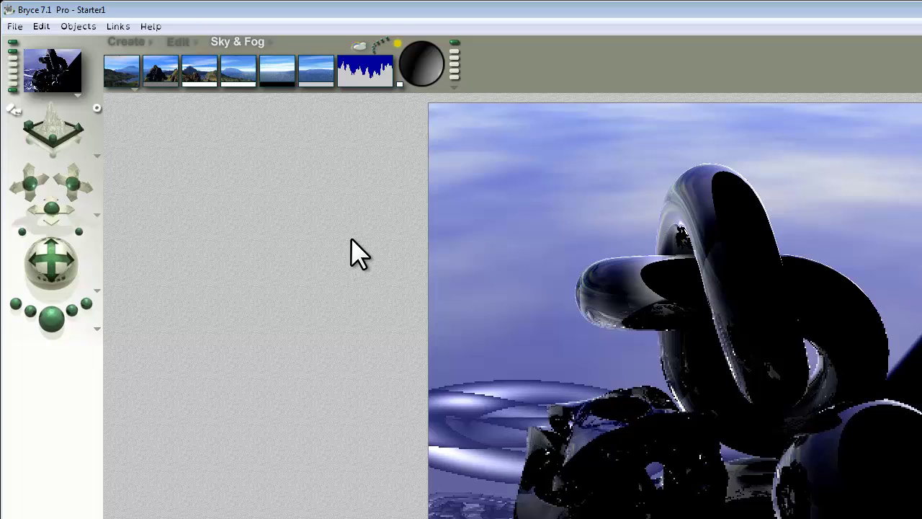
left_click(359, 46)
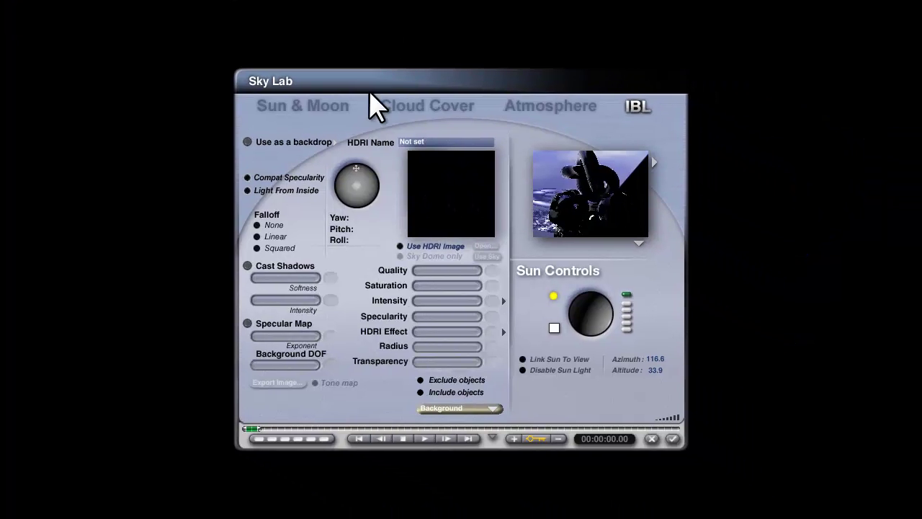
Turn off sun and moon shadows in Sky Lab.
left_click(319, 108)
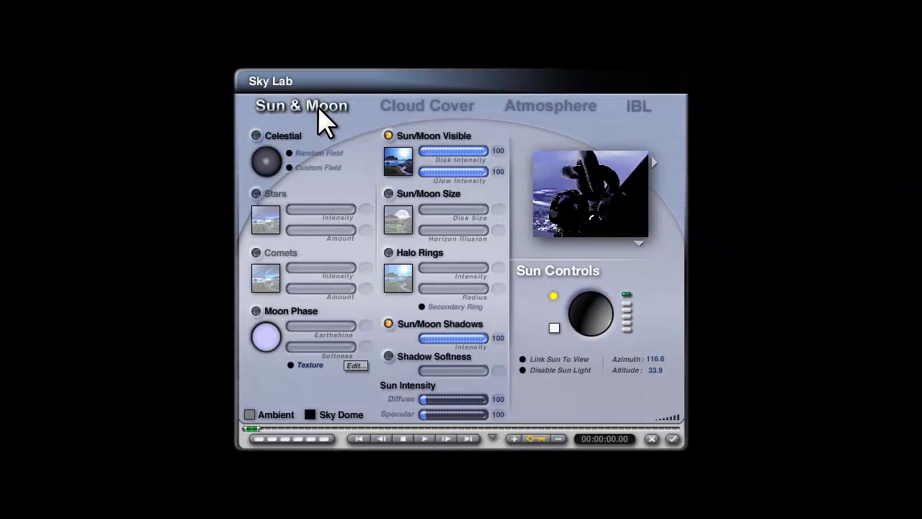
left_click(389, 324)
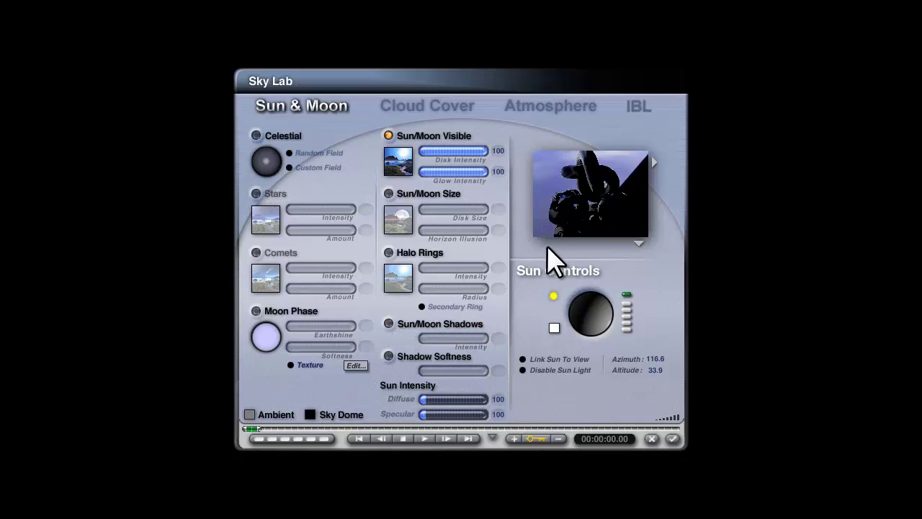
left_click(653, 105)
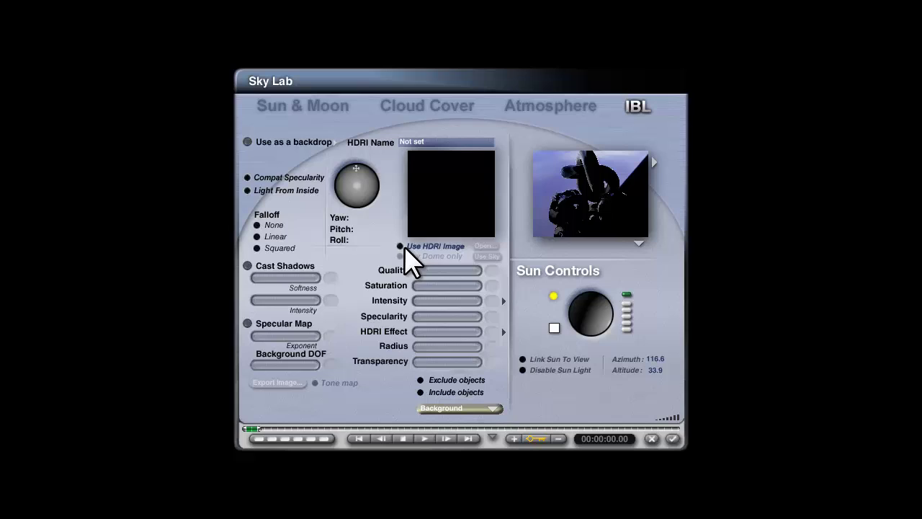
Load DS-Sky01_1280.hdr for image-based lighting at quality 16 and set its backdrop blending.
left_click(483, 247)
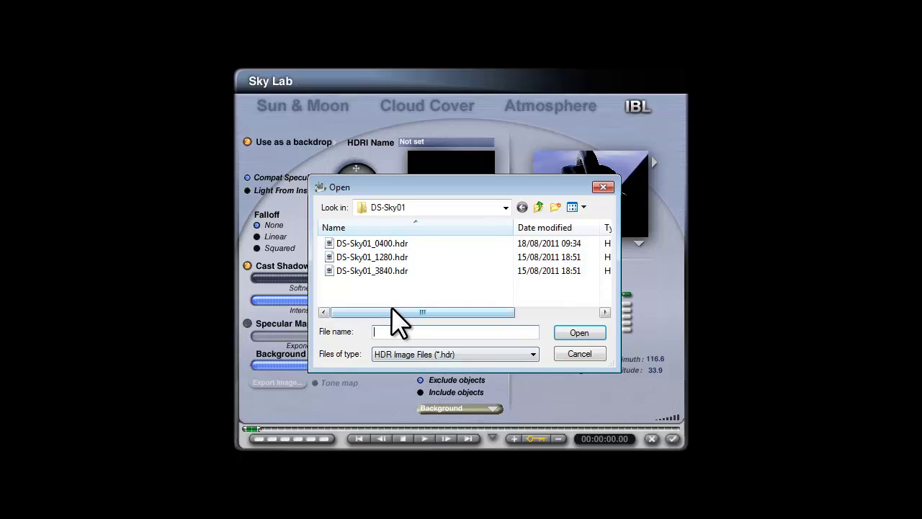
left_click(392, 257)
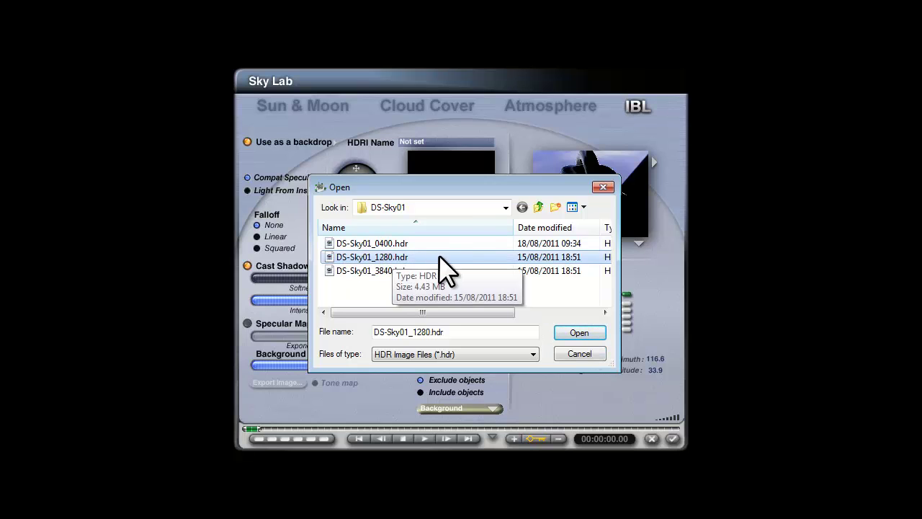
left_click(566, 334)
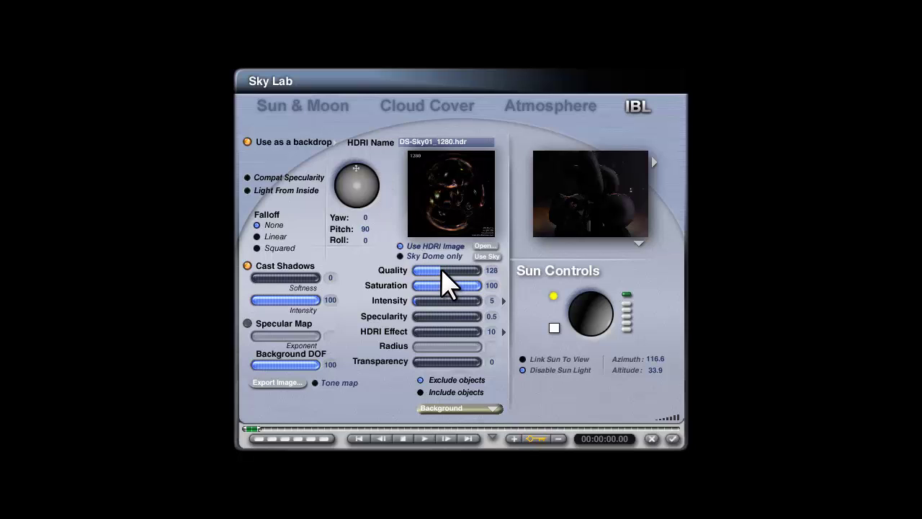
left_click_drag(441, 268, 417, 268)
left_click(336, 143)
left_click(364, 185)
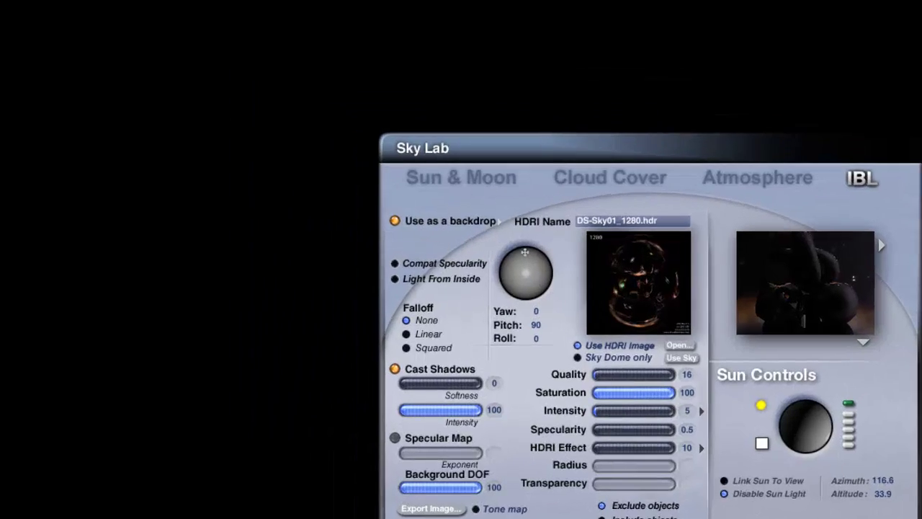
Turn the atmosphere off with a new sky colour, render the HDRI-lit scene, and reopen Sky Lab.
left_click(672, 438)
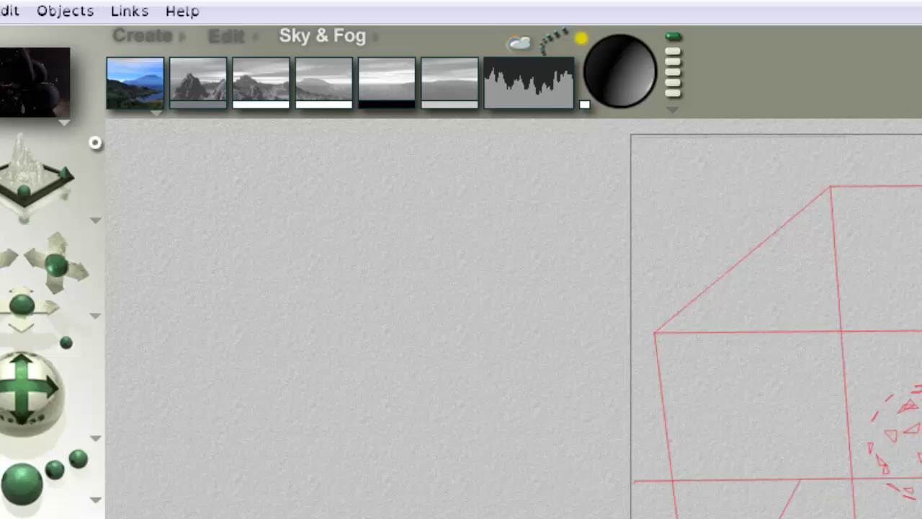
left_click(247, 165)
left_click(322, 275)
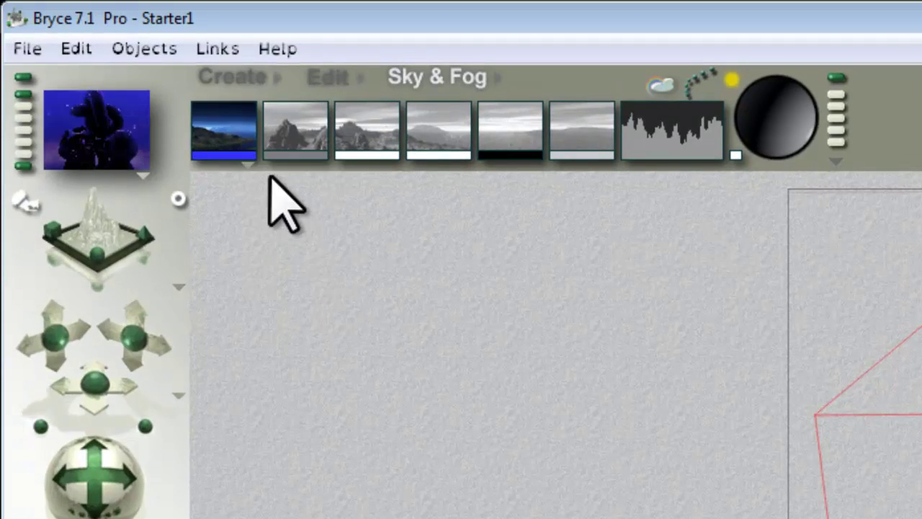
left_click_drag(247, 154, 508, 130)
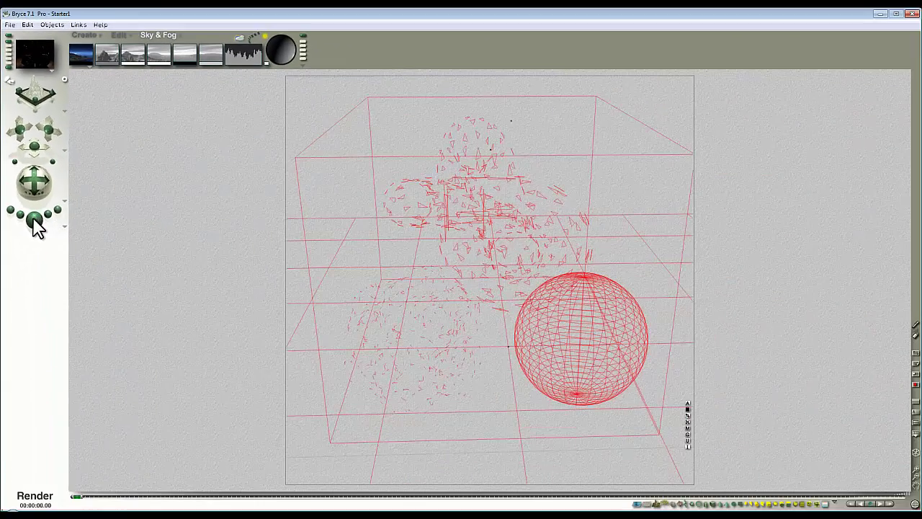
left_click(34, 219)
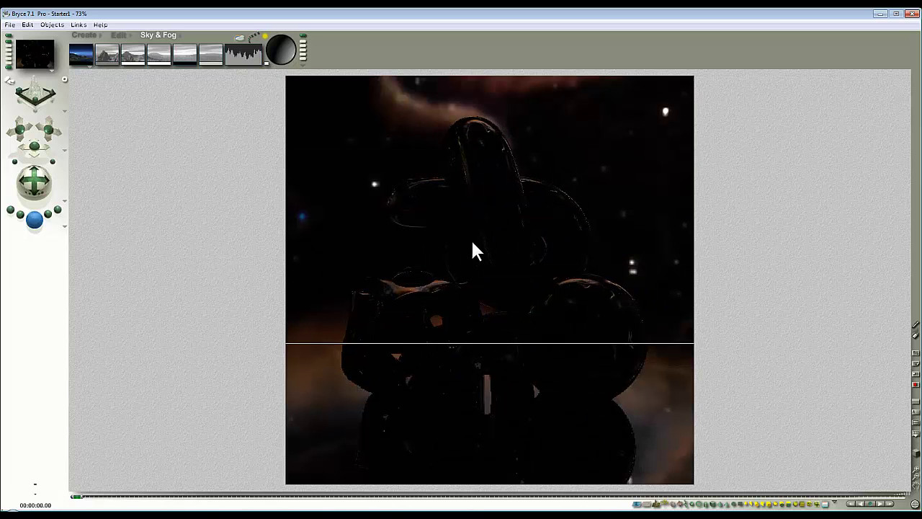
left_click(240, 40)
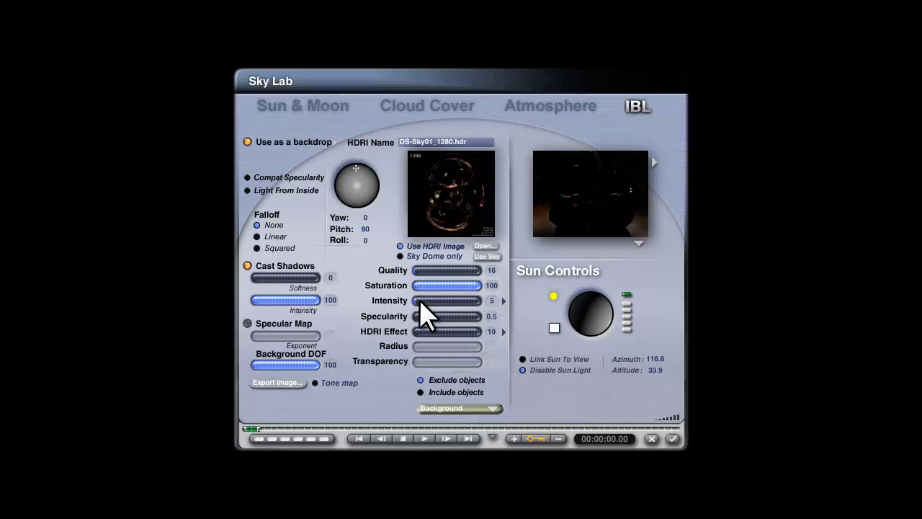
Raise the HDRI Intensity to 21 and apply it to the light source.
left_click_drag(420, 300, 428, 300)
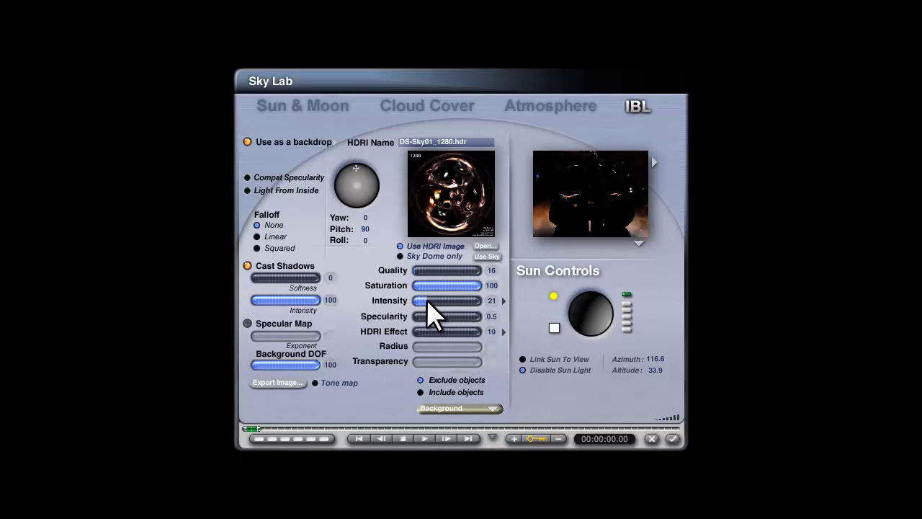
left_click(503, 298)
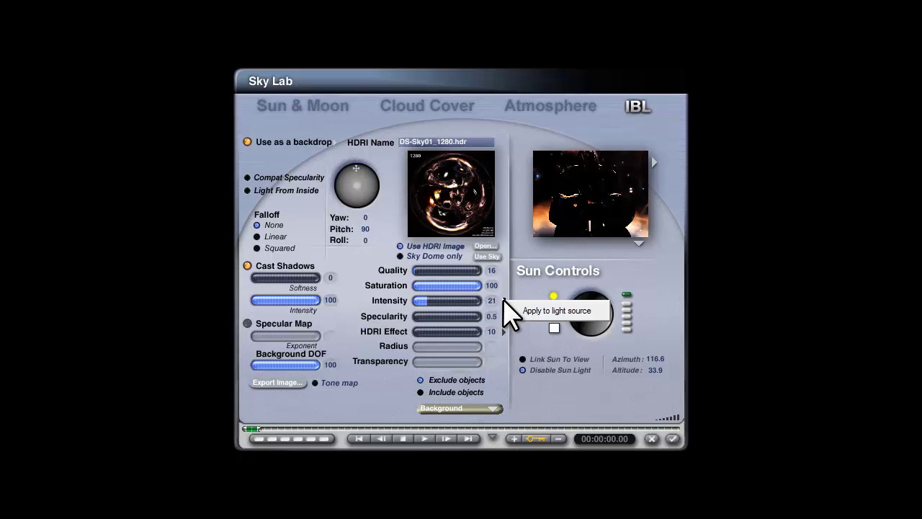
left_click(538, 313)
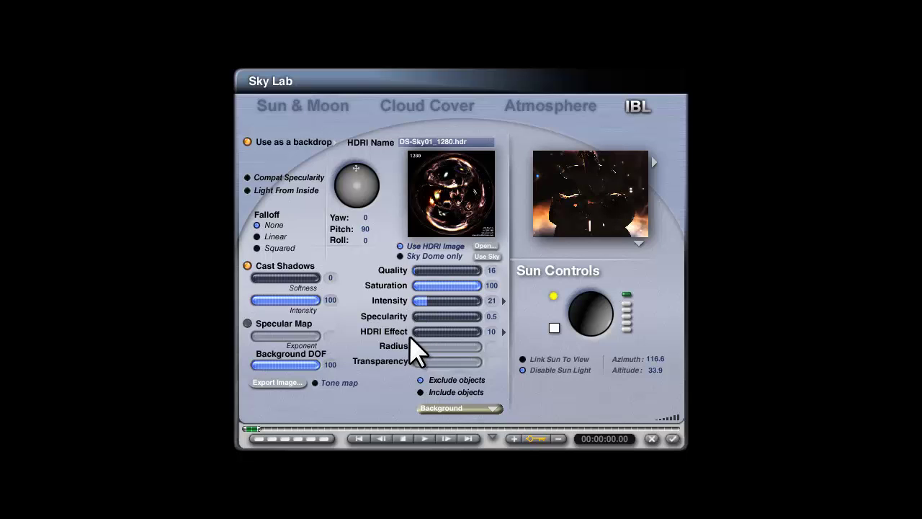
Try out IBL values: intensity 33, 21, 24, 19, HDRI effect 223, specularity 150 then 88.
left_click(431, 301)
left_click_drag(431, 301, 436, 302)
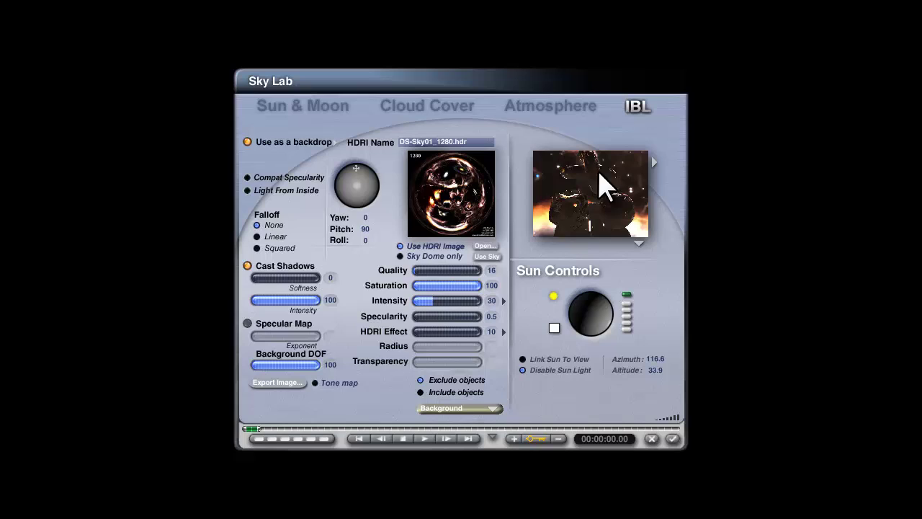
left_click(426, 332)
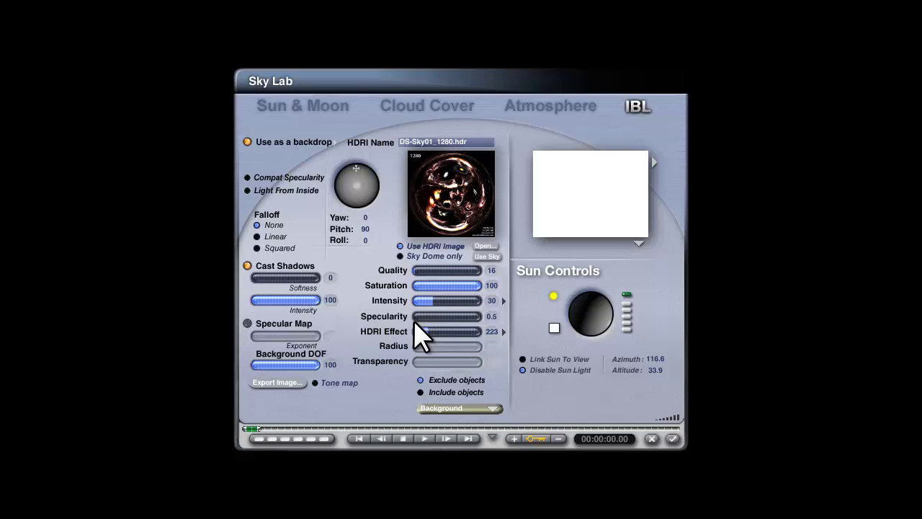
left_click(417, 318)
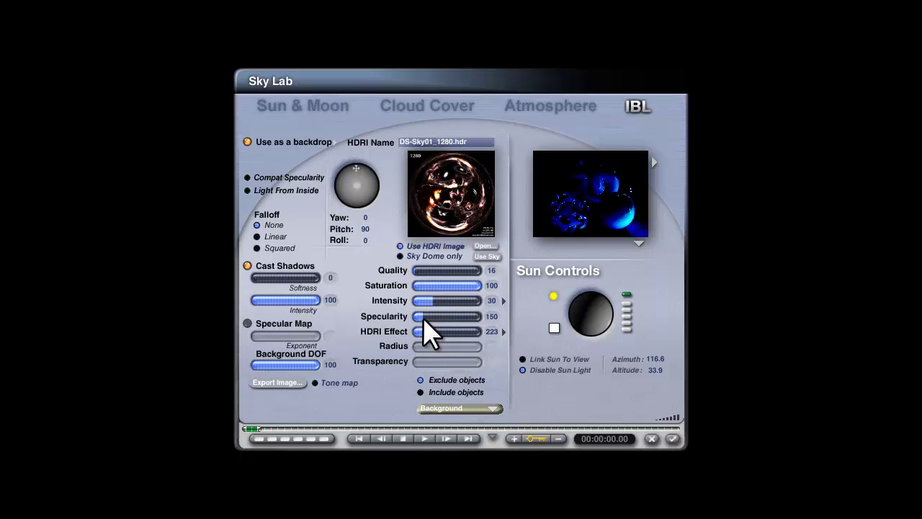
left_click_drag(423, 317, 419, 317)
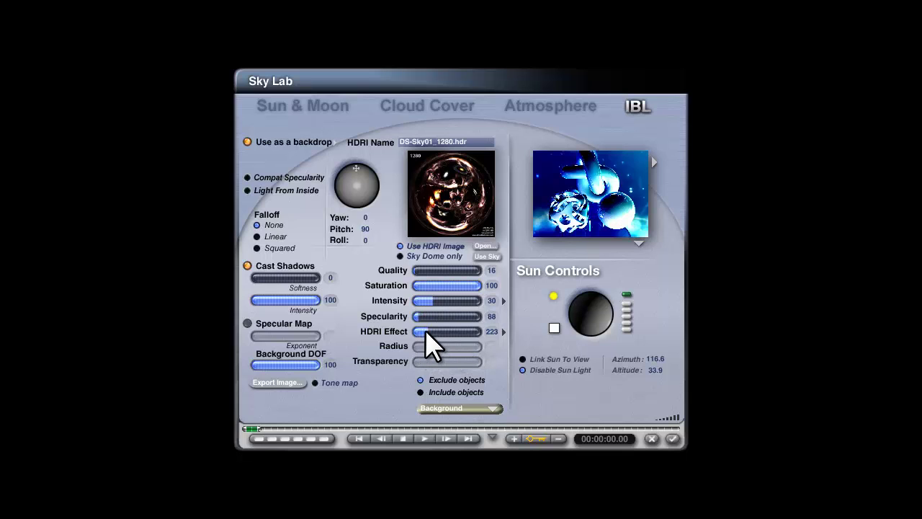
left_click(427, 300)
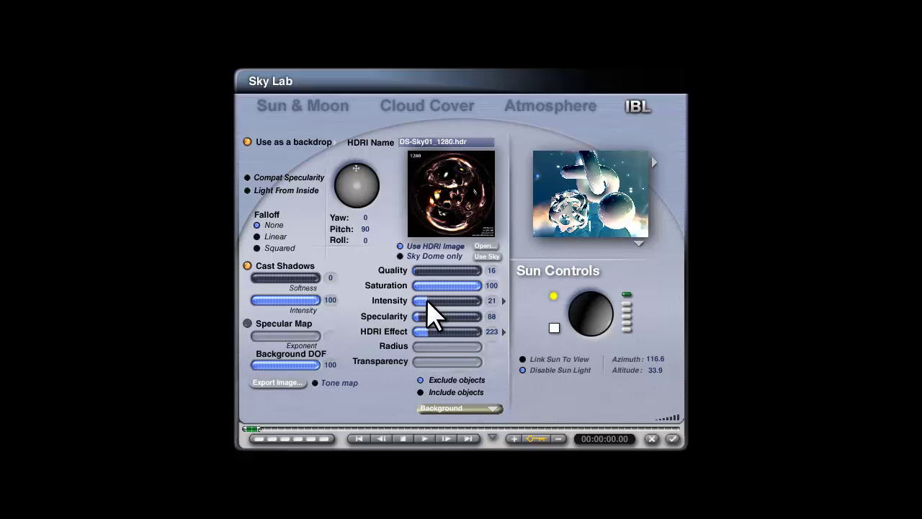
left_click(430, 301)
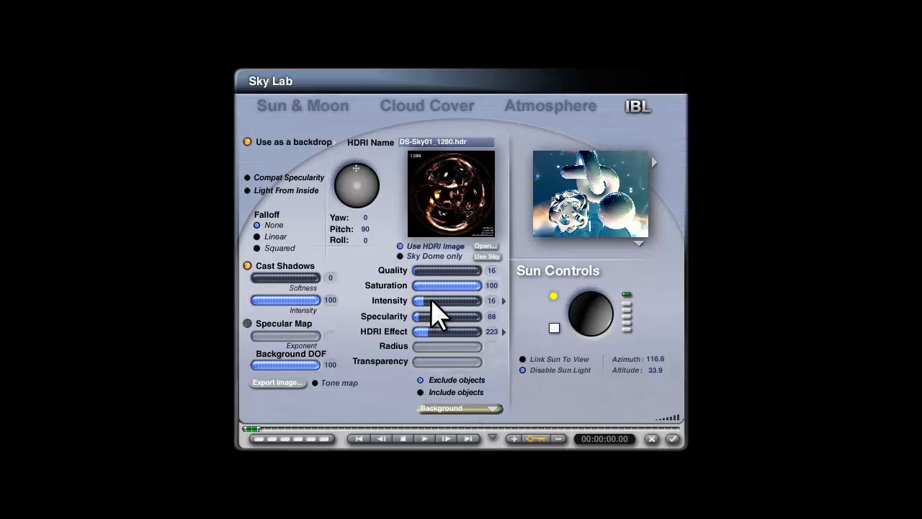
left_click(426, 301)
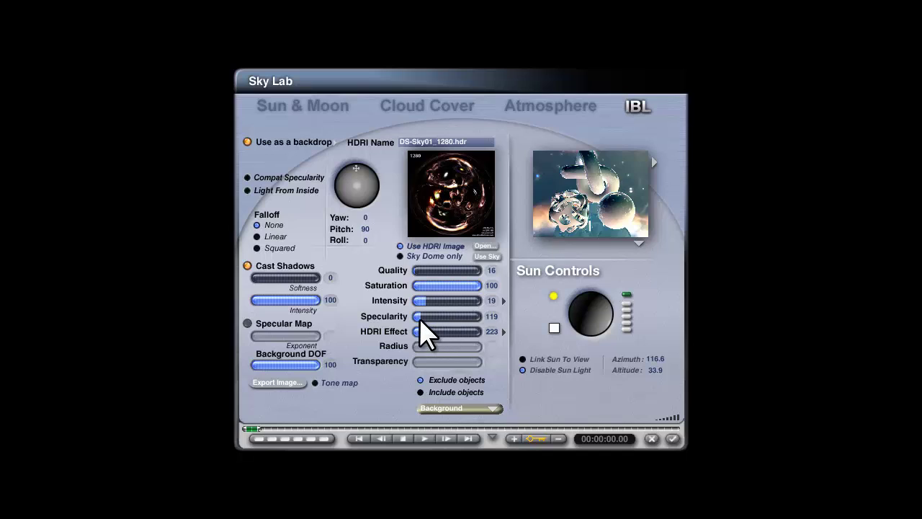
Settle on intensity 24, specularity 88 and HDRI effect 185, and turn off Cast Shadows.
left_click(424, 316)
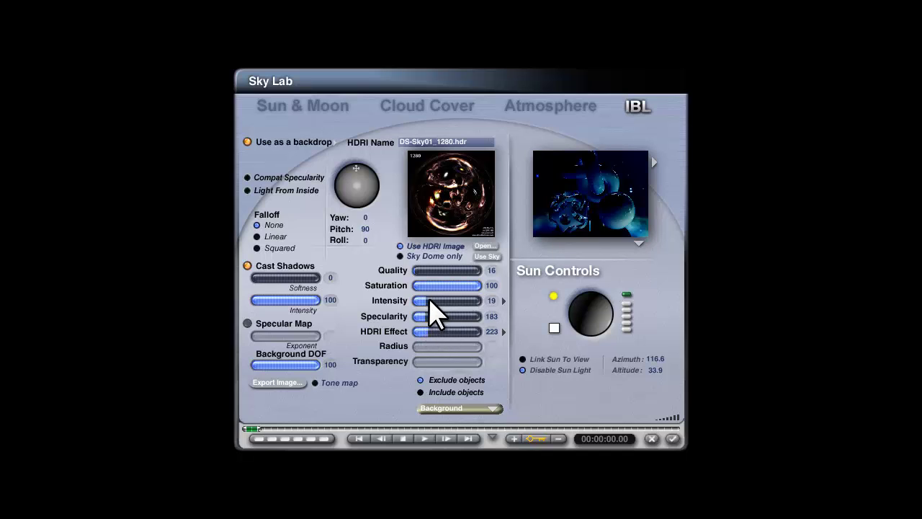
left_click(430, 301)
left_click(432, 328)
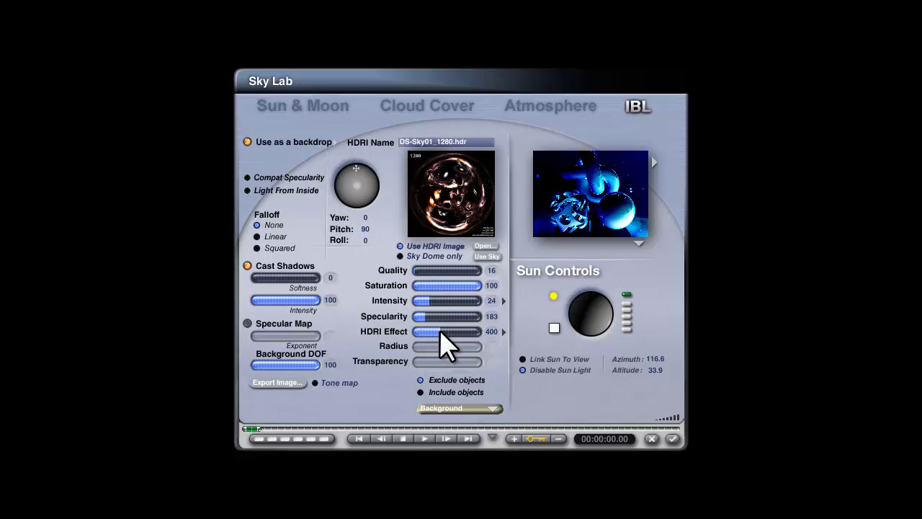
left_click(433, 329)
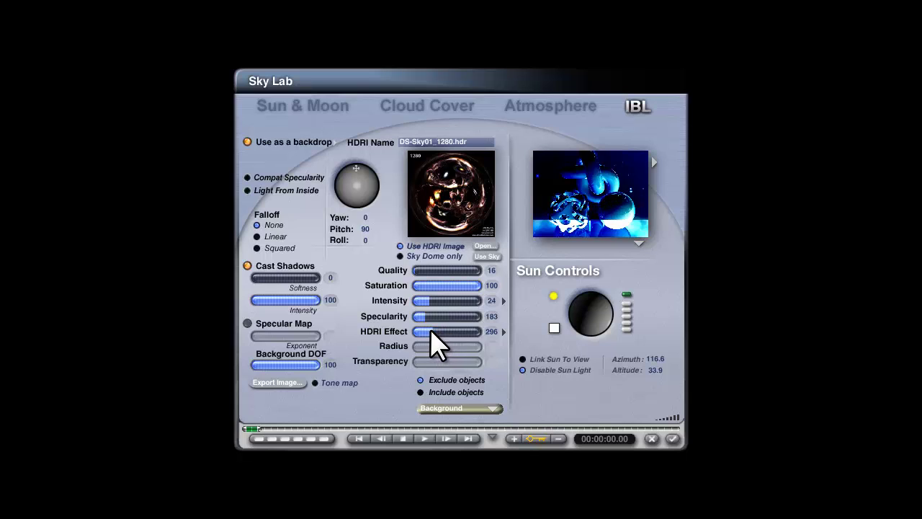
left_click(444, 332)
left_click(441, 316)
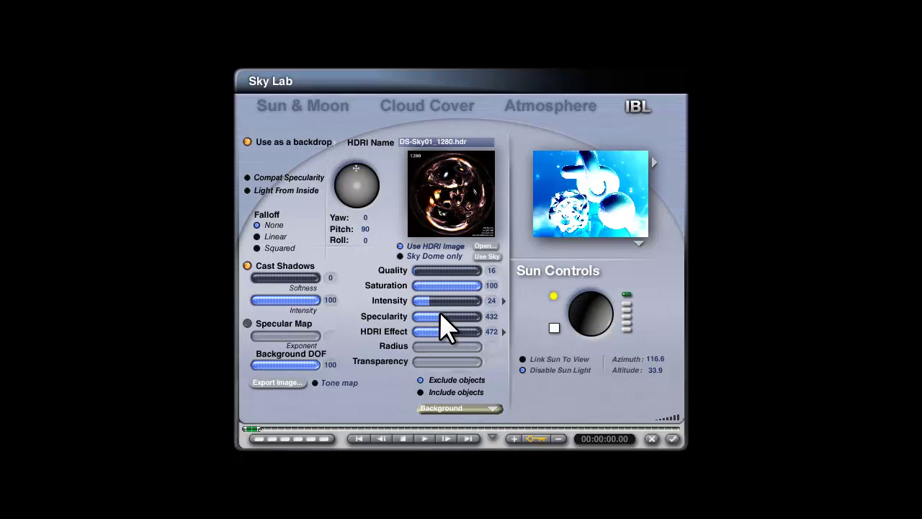
left_click(448, 332)
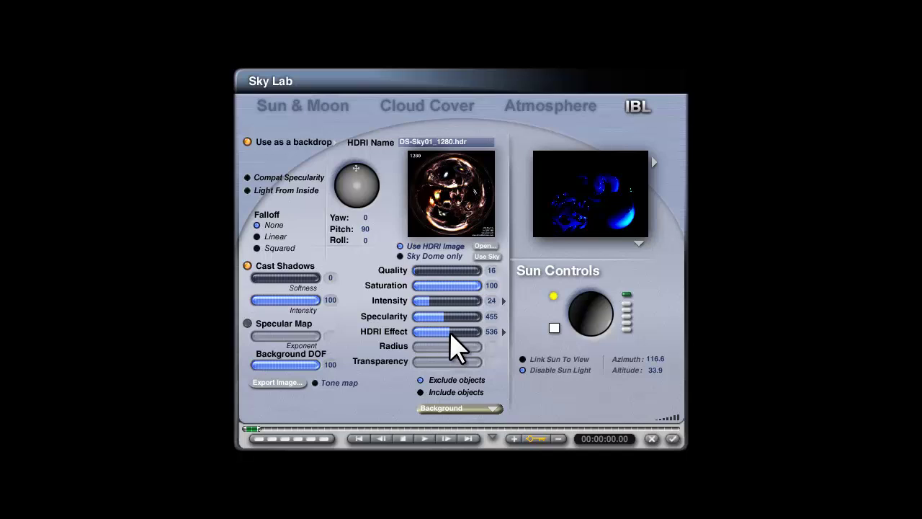
left_click(451, 332)
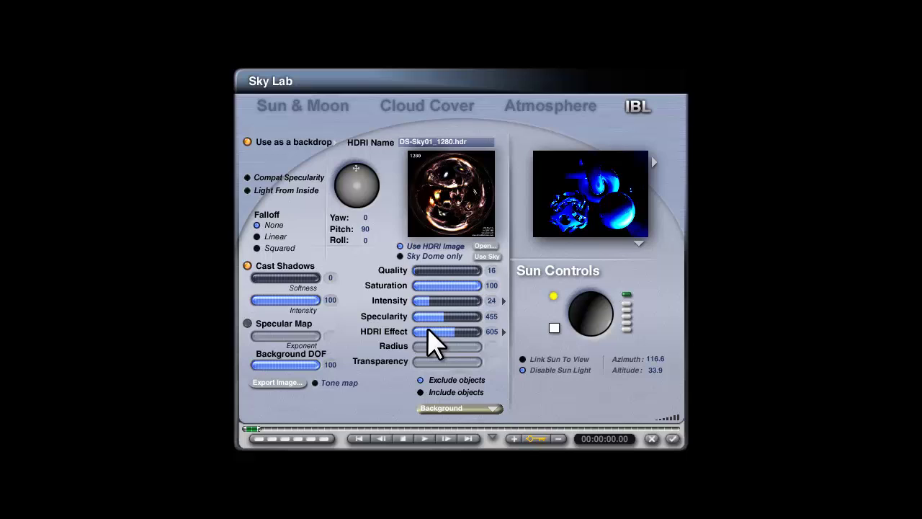
left_click(416, 317)
left_click(425, 331)
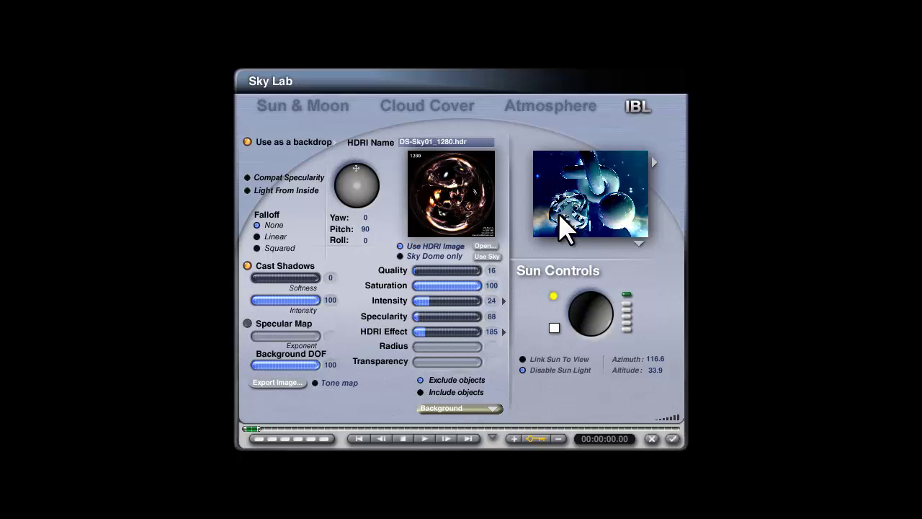
left_click(247, 265)
left_click(247, 266)
left_click(247, 266)
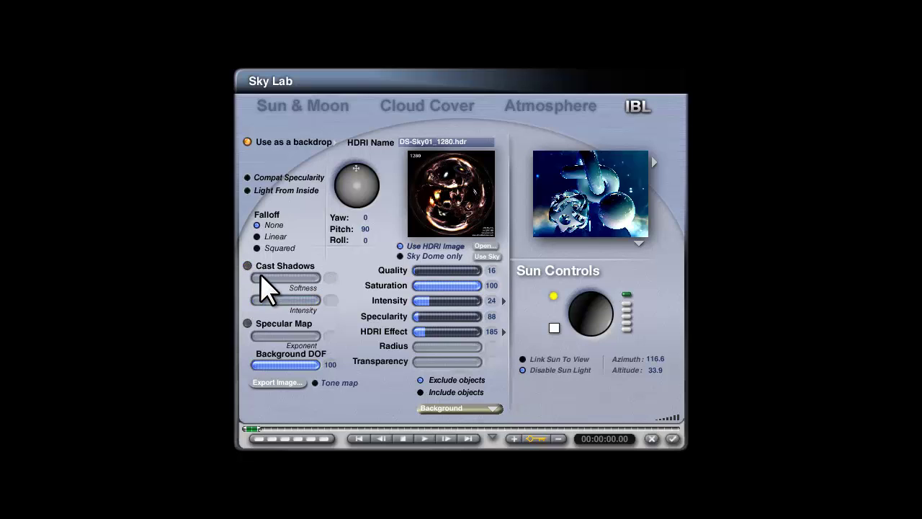
left_click(330, 107)
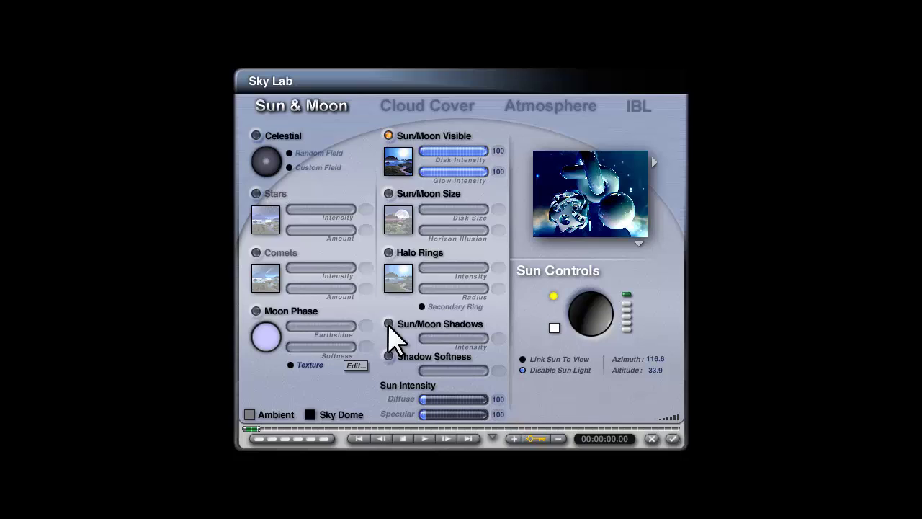
left_click(636, 107)
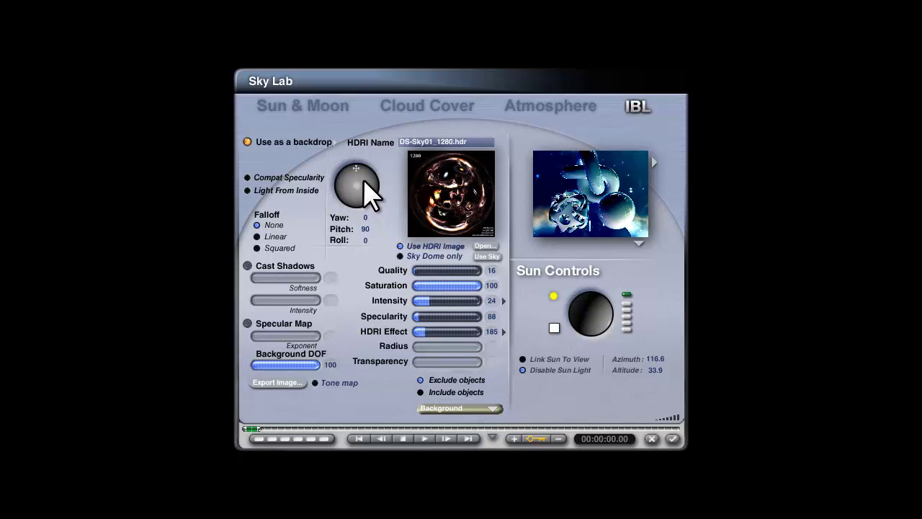
Rotate the HDRI to yaw 353.1, pitch 68.6, then set specularity 142 and intensity 21.
mouse_move(363, 179)
left_mouse_down()
mouse_move(361, 185)
mouse_move(683, 196)
mouse_move(391, 161)
mouse_move(361, 195)
mouse_move(367, 186)
mouse_move(350, 192)
mouse_move(370, 171)
mouse_move(353, 166)
mouse_move(362, 189)
mouse_move(370, 163)
mouse_move(357, 189)
mouse_move(365, 190)
left_mouse_up()
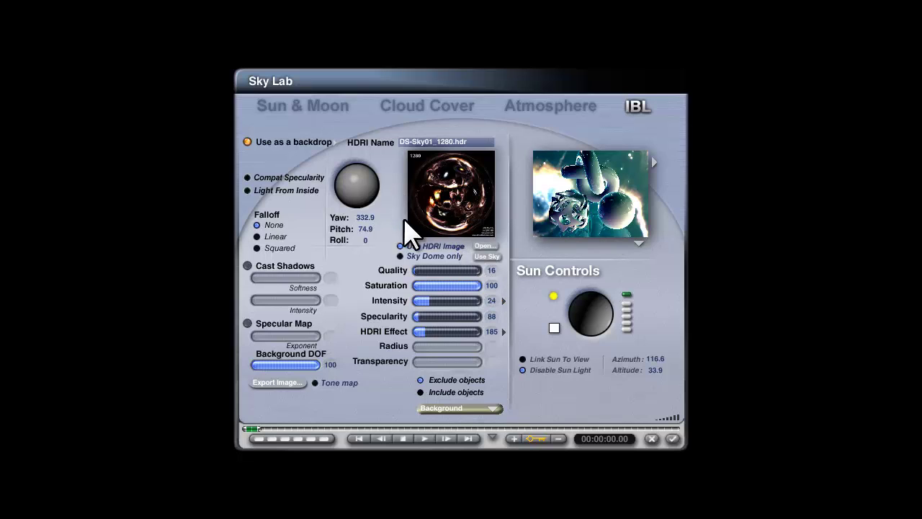
left_click_drag(376, 190, 357, 191)
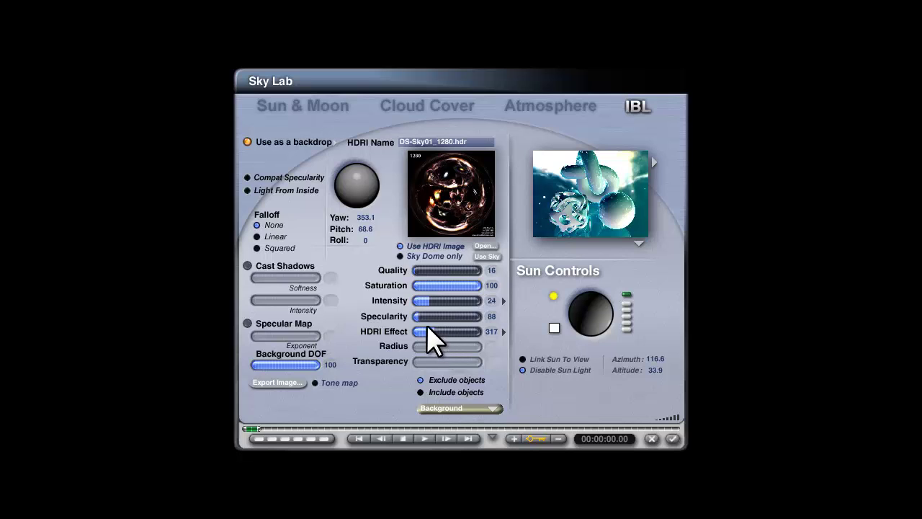
left_click_drag(422, 317, 423, 317)
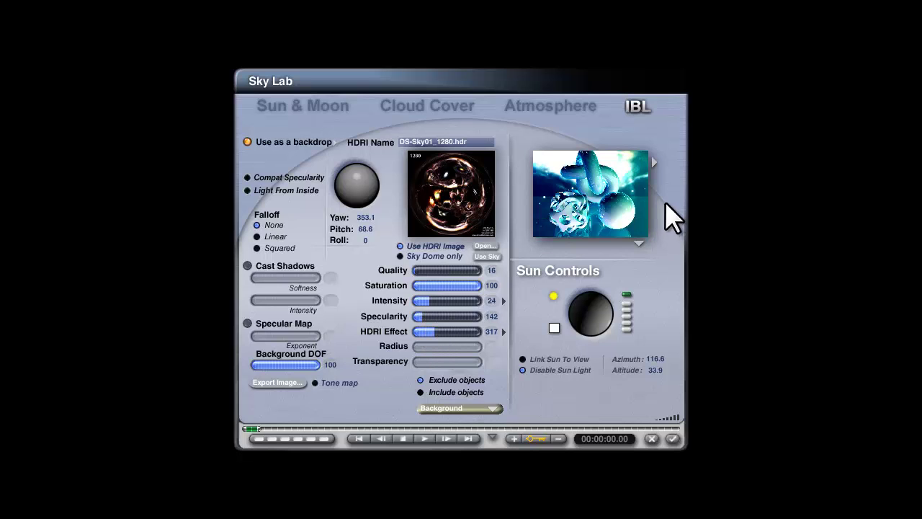
left_click(433, 300)
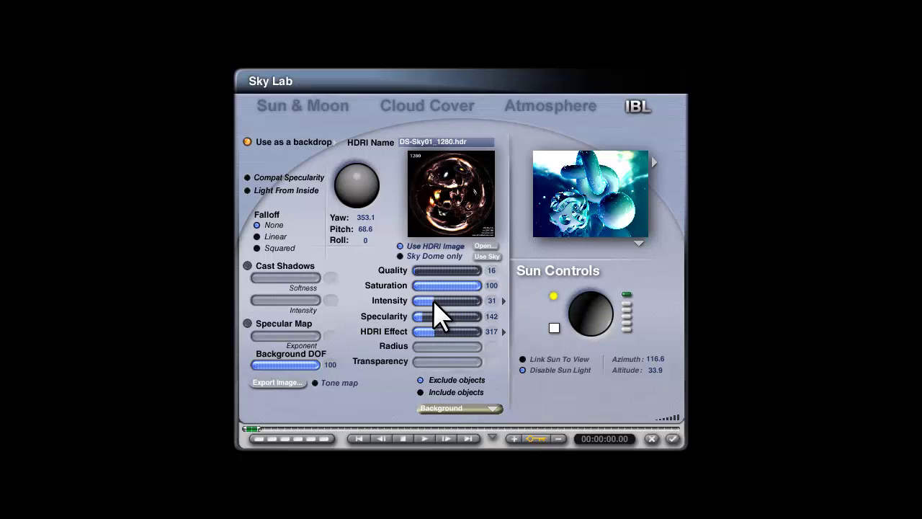
left_click(426, 300)
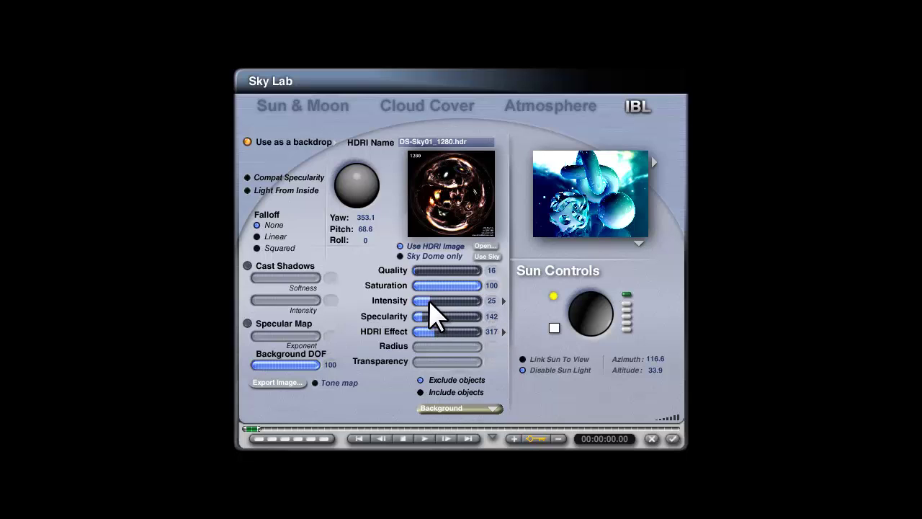
mouse_move(430, 300)
left_mouse_down()
mouse_move(442, 300)
mouse_move(427, 299)
left_mouse_up()
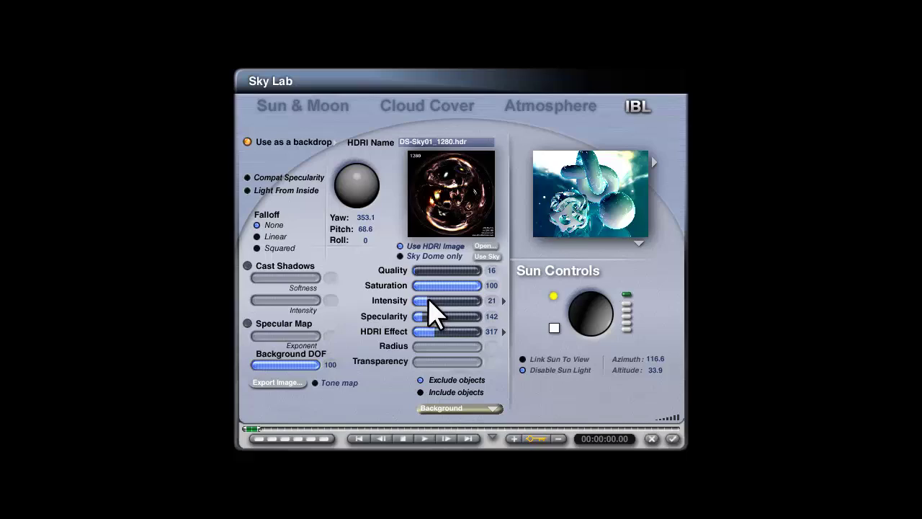
Accept the Sky Lab settings with the OK checkmark and return to the scene.
left_click(670, 438)
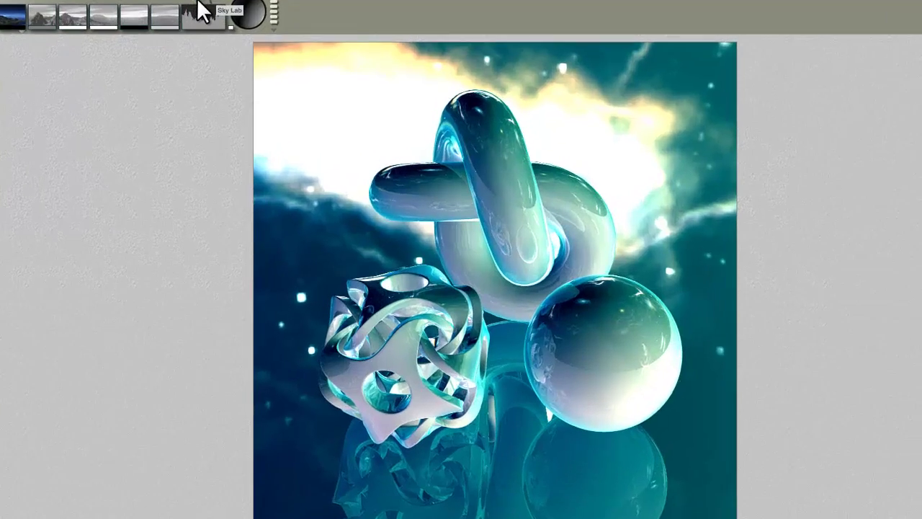
Reopen the IBL settings and rotate the HDRI to yaw 63.4, pitch -56.8.
left_click(239, 41)
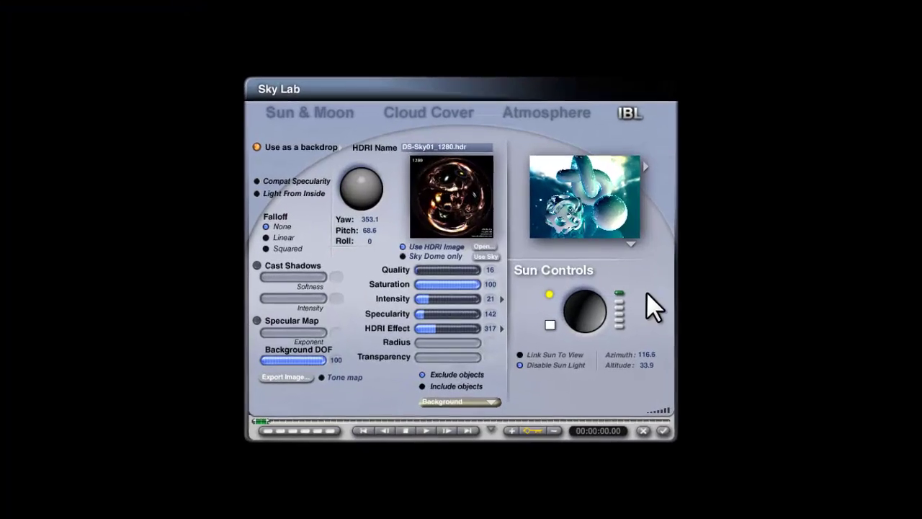
left_click_drag(369, 184, 362, 188)
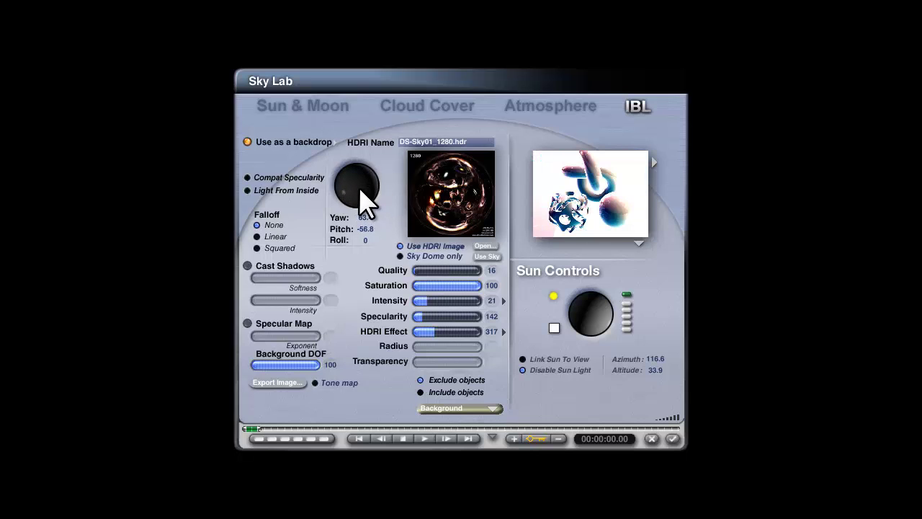
left_click_drag(422, 301, 422, 301)
Enable Apply to light source, then set intensity 100, HDRI effect 999 and specularity 796.
left_click(504, 300)
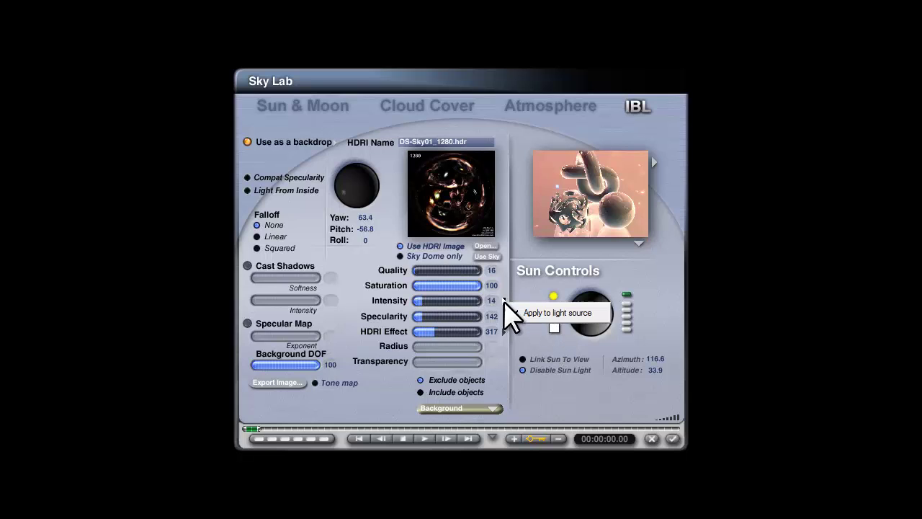
left_click(550, 314)
left_click_drag(432, 300, 433, 319)
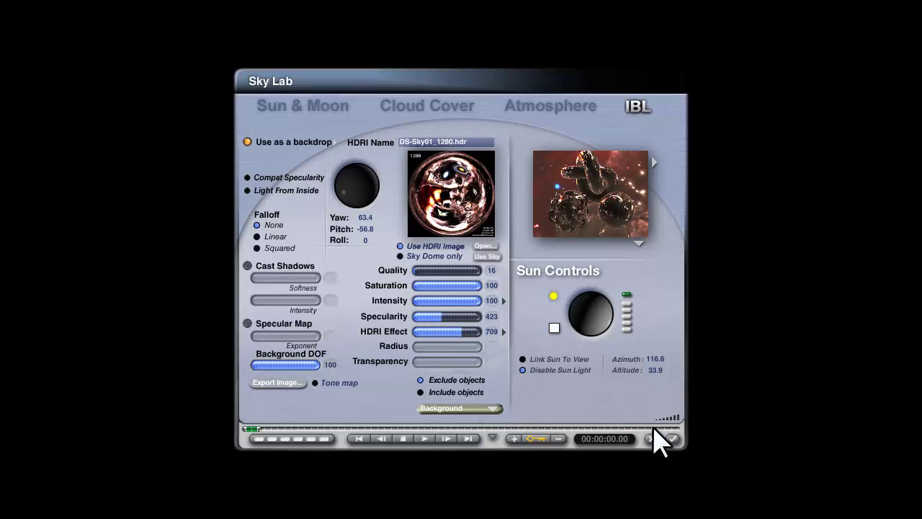
left_click(474, 333)
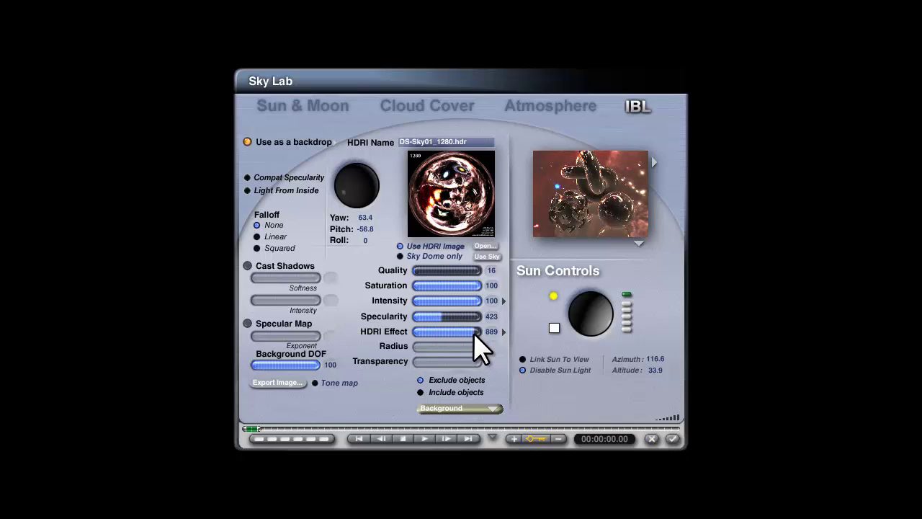
left_click(449, 321)
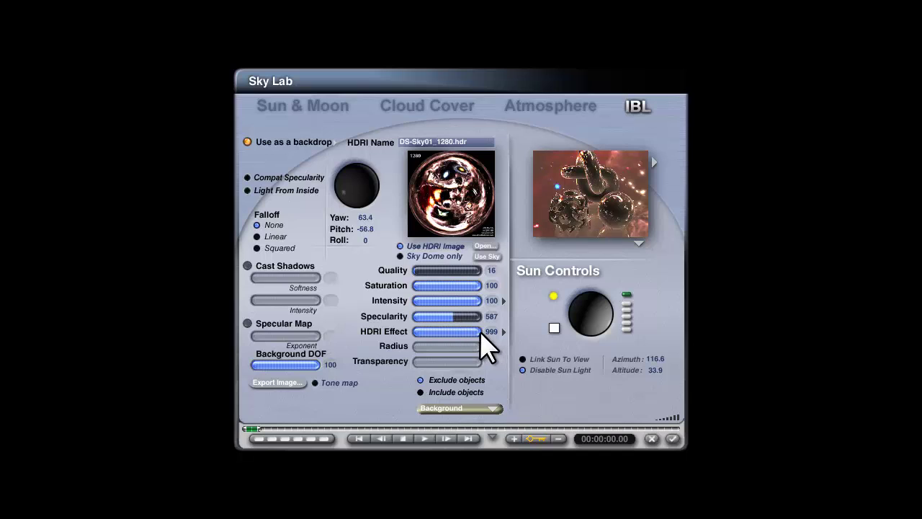
left_click(462, 315)
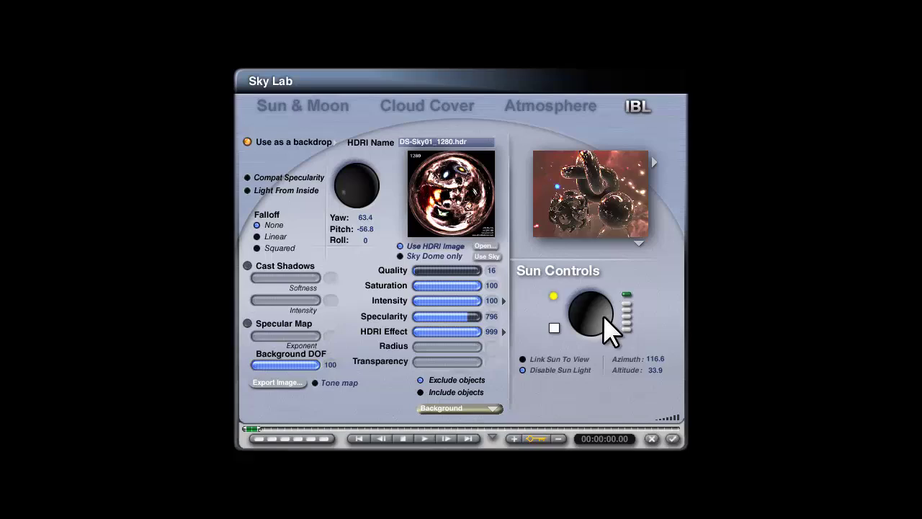
Confirm the new IBL settings with the OK checkmark to close Sky Lab.
left_click(673, 439)
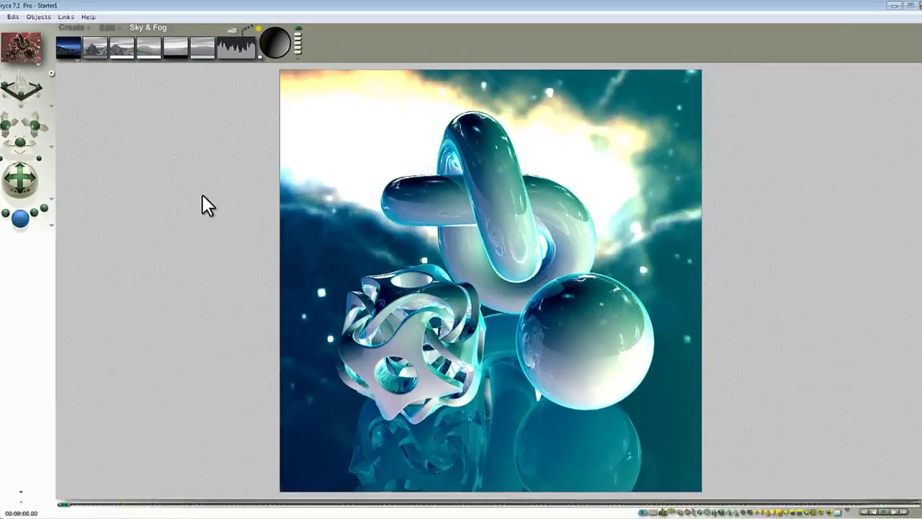